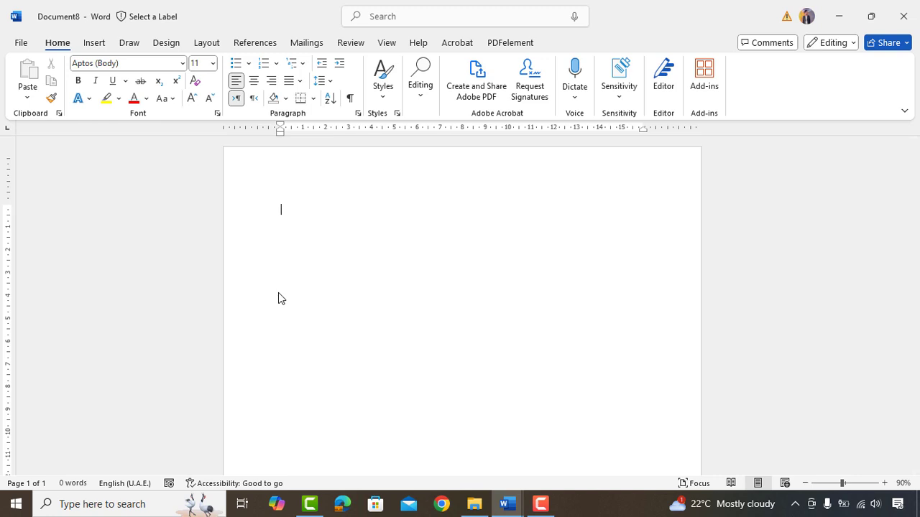
- Check the paper size, then draw a rectangle 3.39 cm tall and 21.02 cm wide
key("ctrl+p")
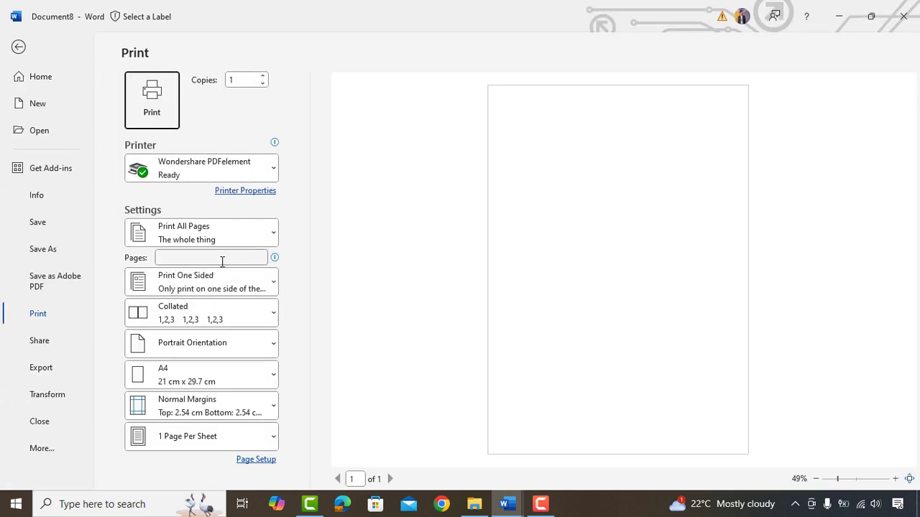
left_click(191, 381)
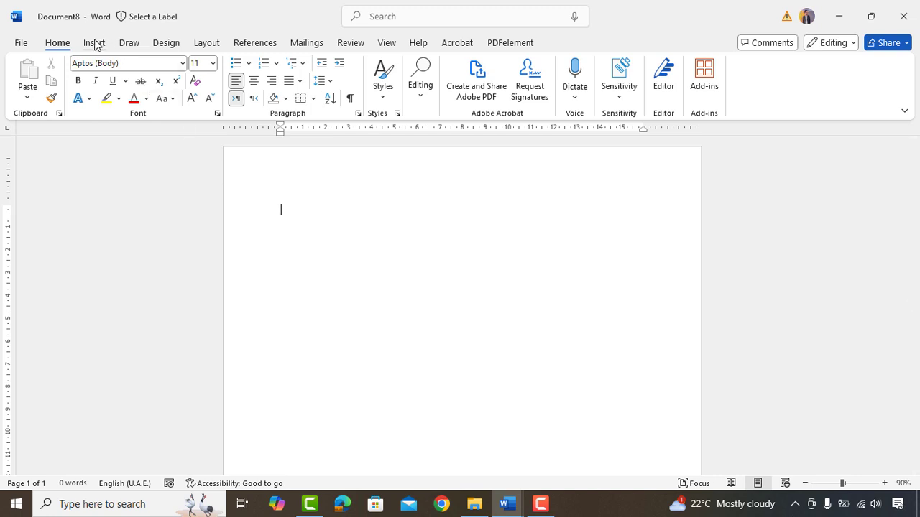
left_click(95, 45)
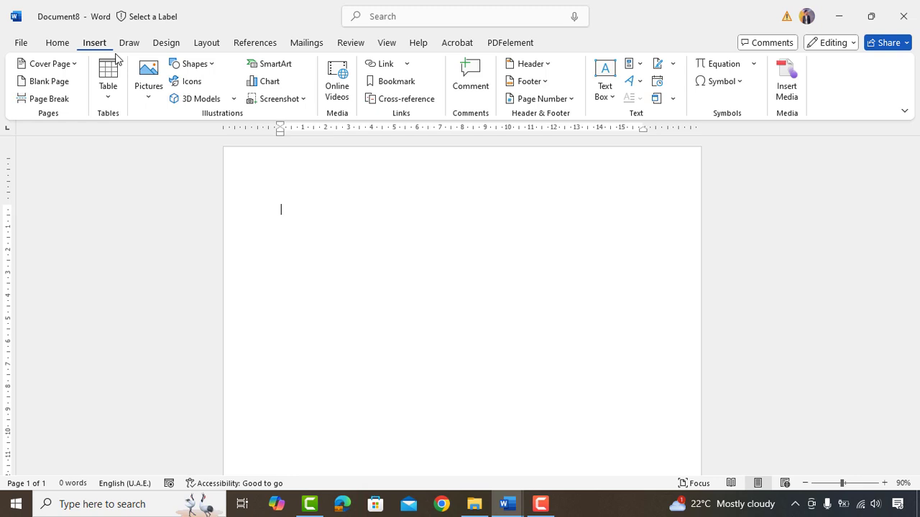
left_click(202, 65)
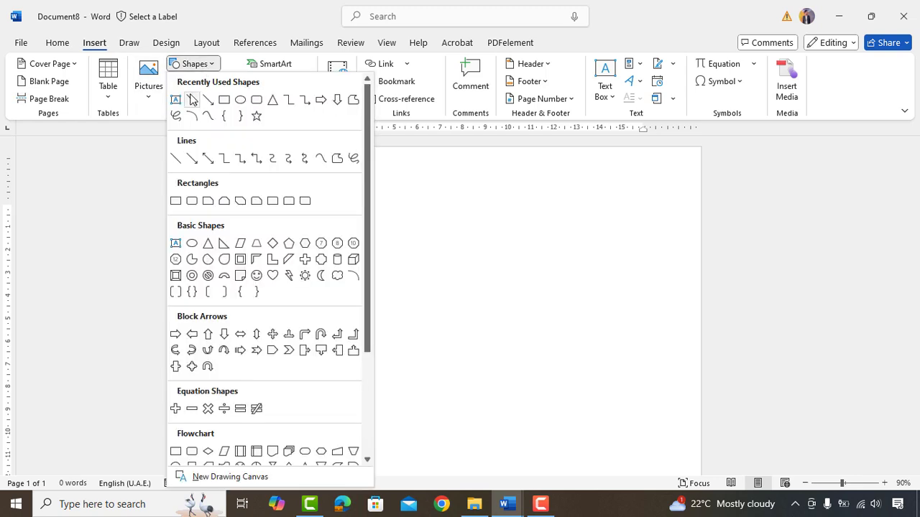
left_click(222, 99)
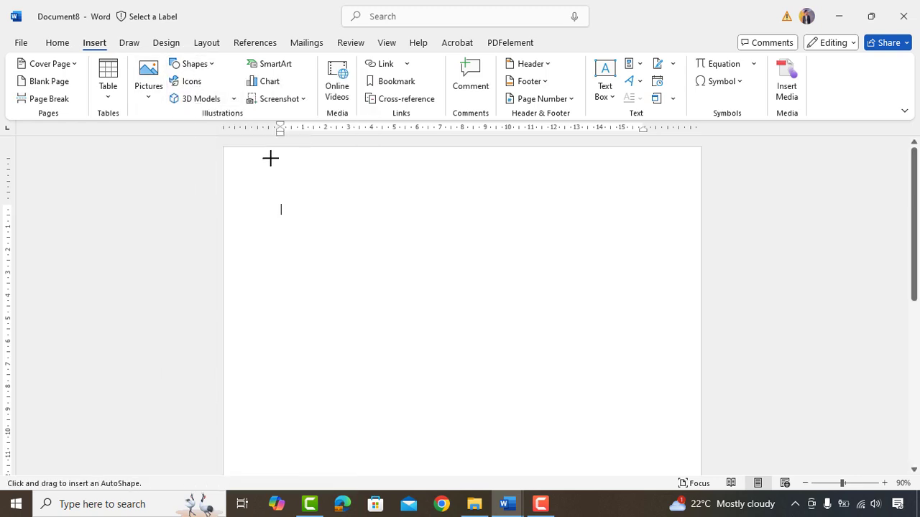
left_click_drag(270, 158, 402, 185)
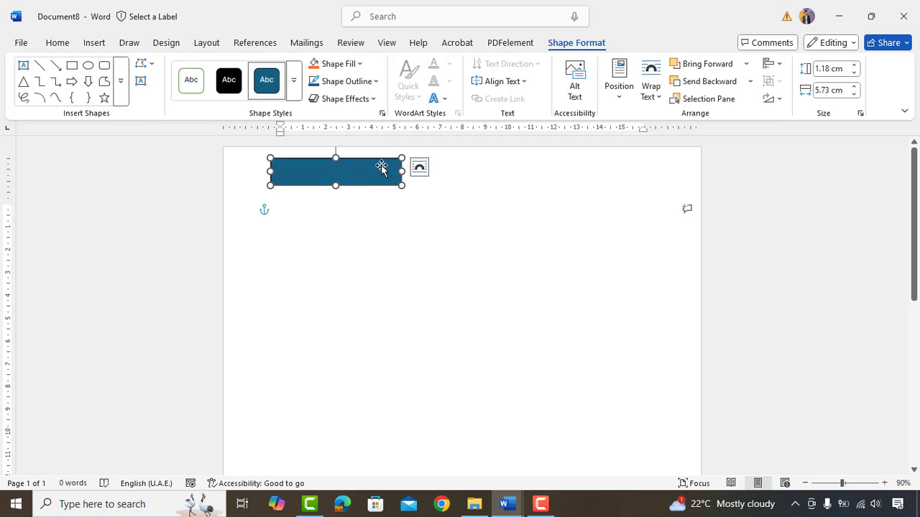
left_click(830, 69)
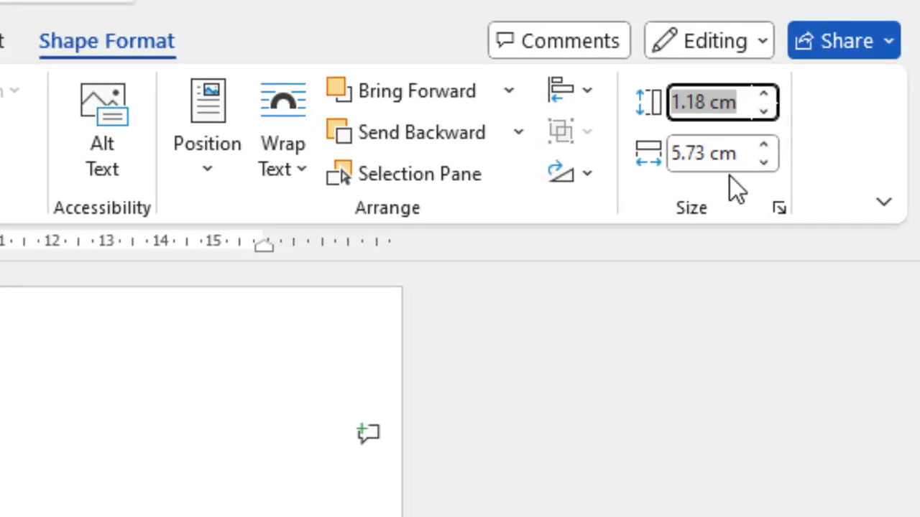
type("3.39")
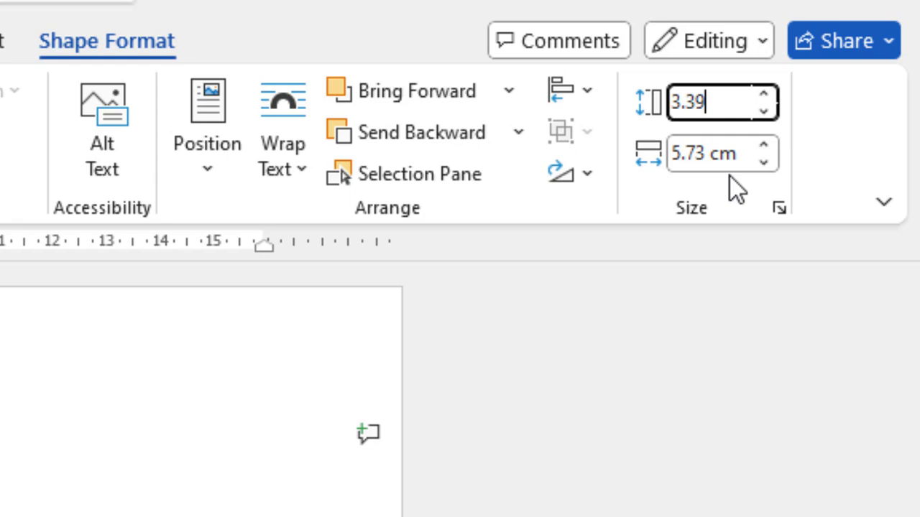
key("Tab")
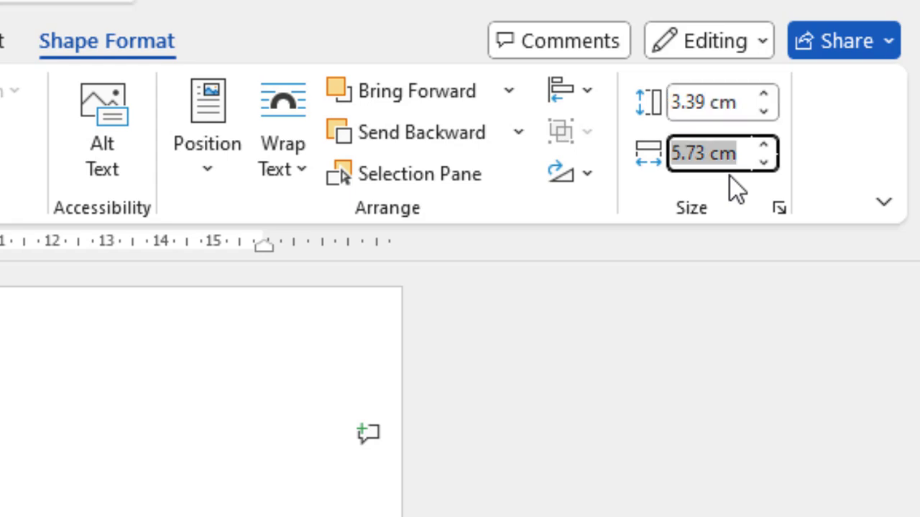
type("21.02")
key("Return")
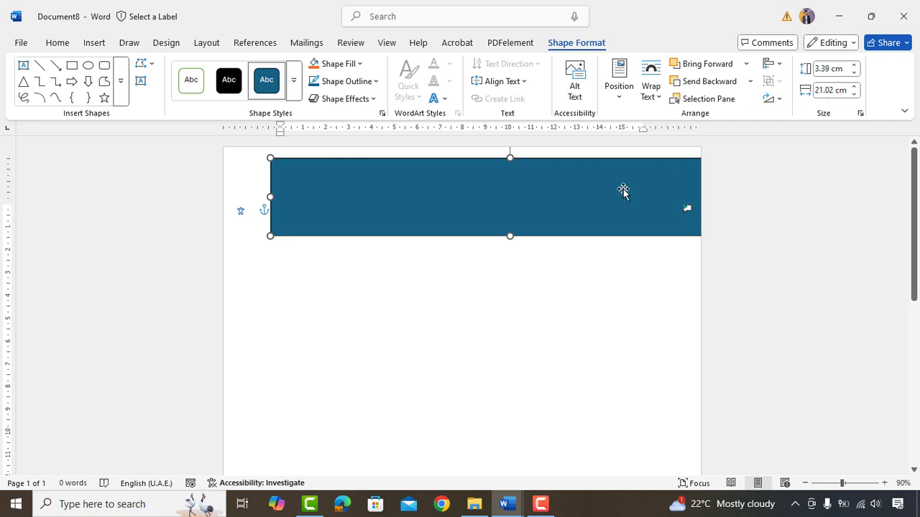
- Move the band to the page's top-left edge, fill it light blue and remove its outline
left_click_drag(587, 189, 540, 177)
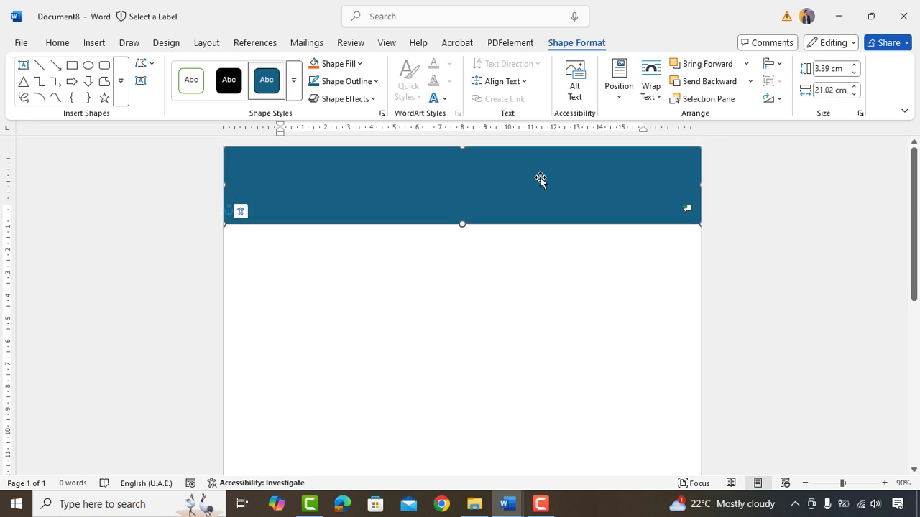
left_click(360, 64)
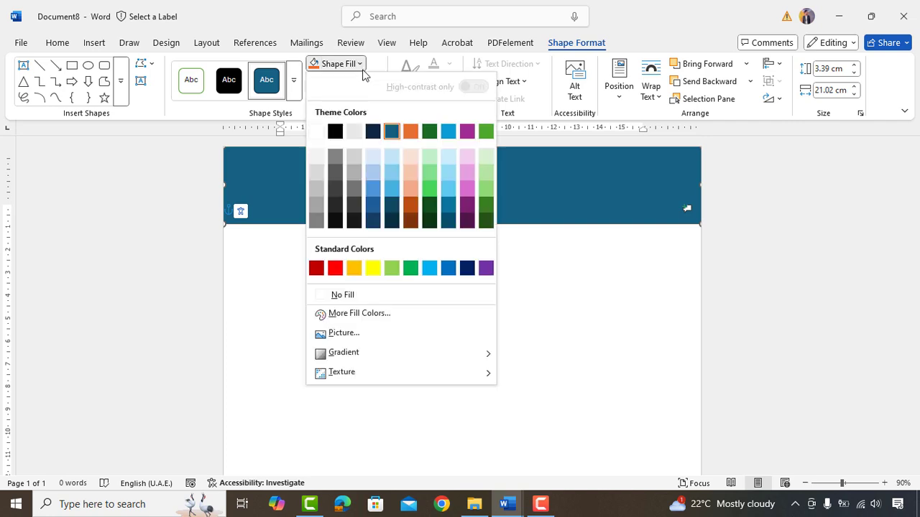
left_click(391, 157)
left_click(366, 83)
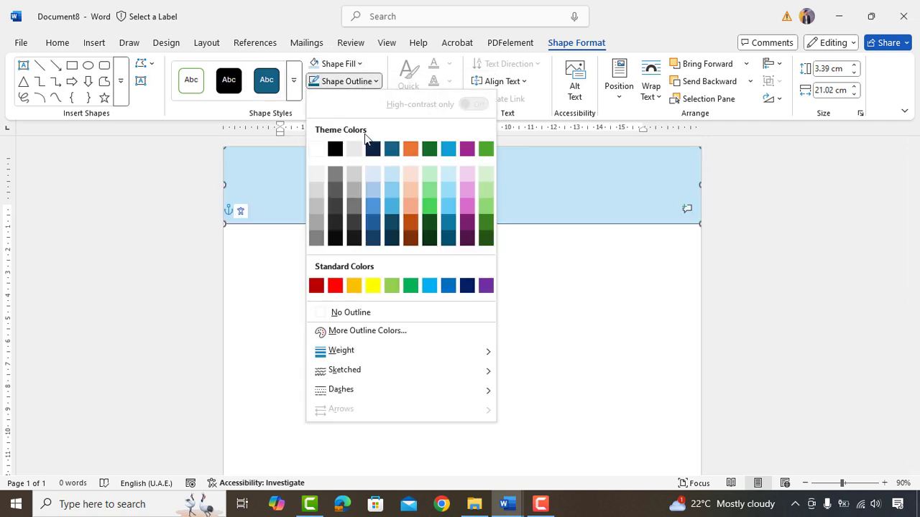
left_click(363, 316)
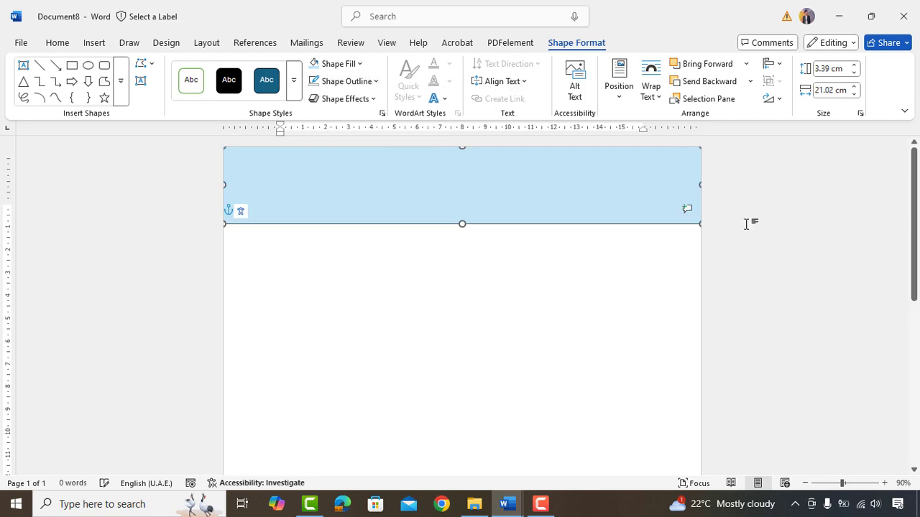
left_click(784, 226)
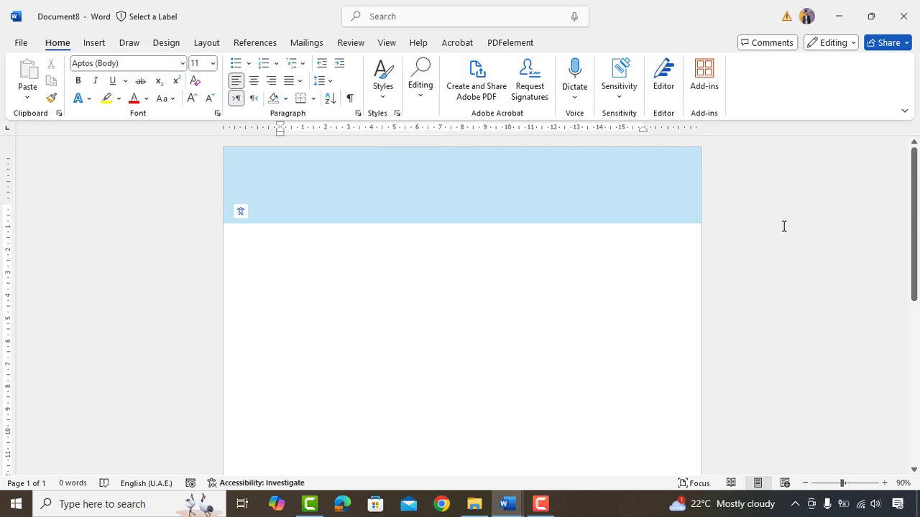
- Draw a second rectangle sized 29.06 cm tall by 6.35 cm wide
left_click(94, 43)
left_click(202, 65)
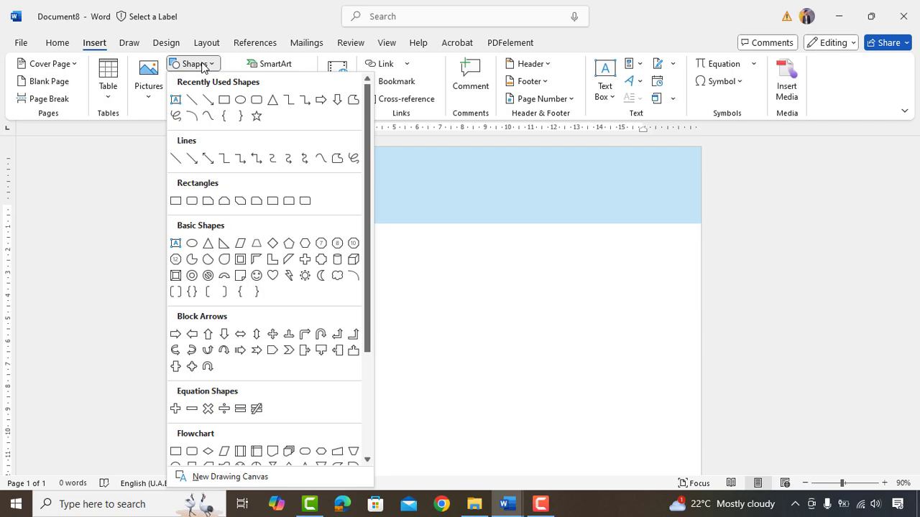
left_click(224, 99)
left_click_drag(295, 150, 366, 245)
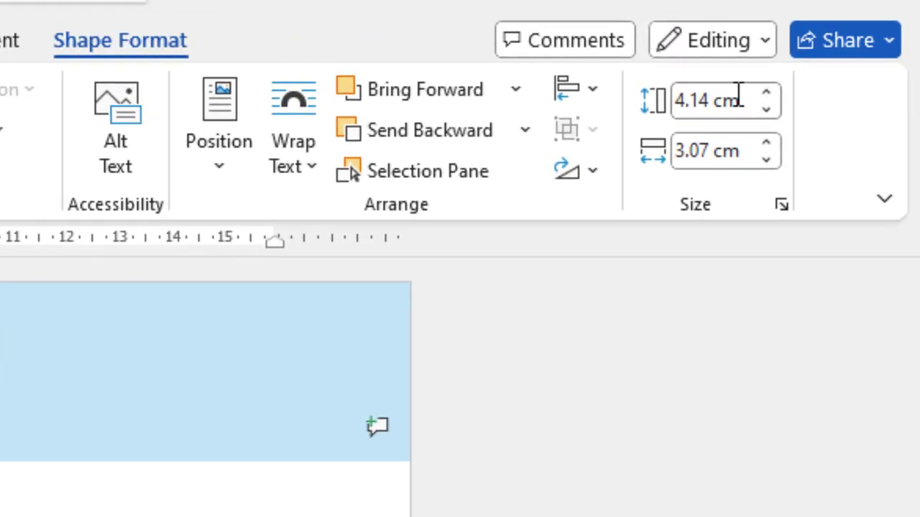
left_click(841, 68)
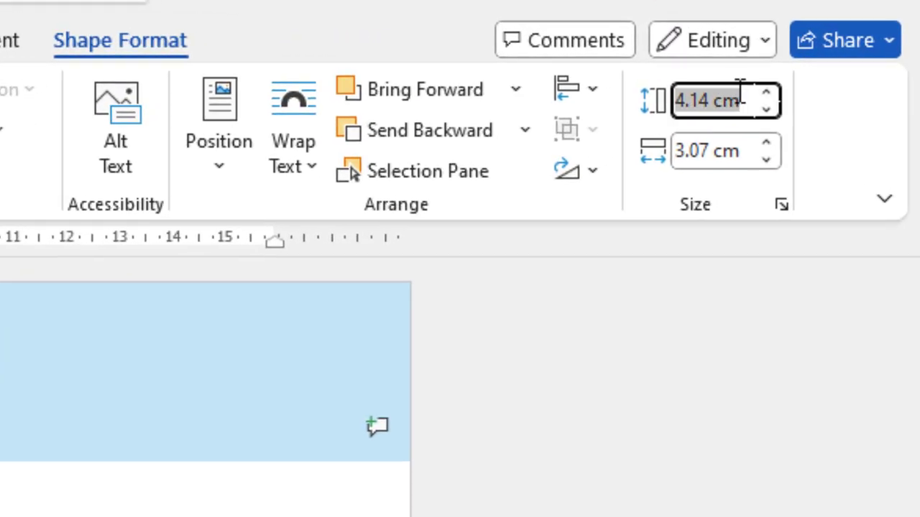
type("29.06")
key("Tab")
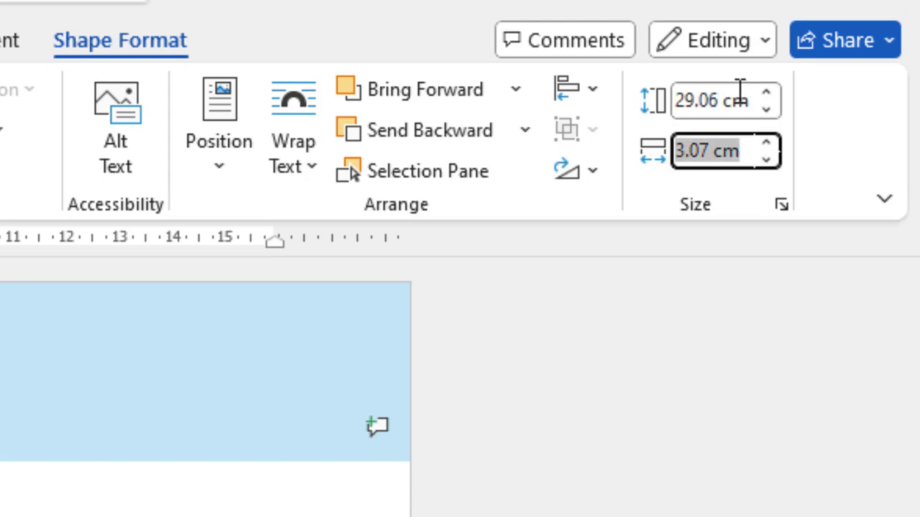
type("6.35")
key("Return")
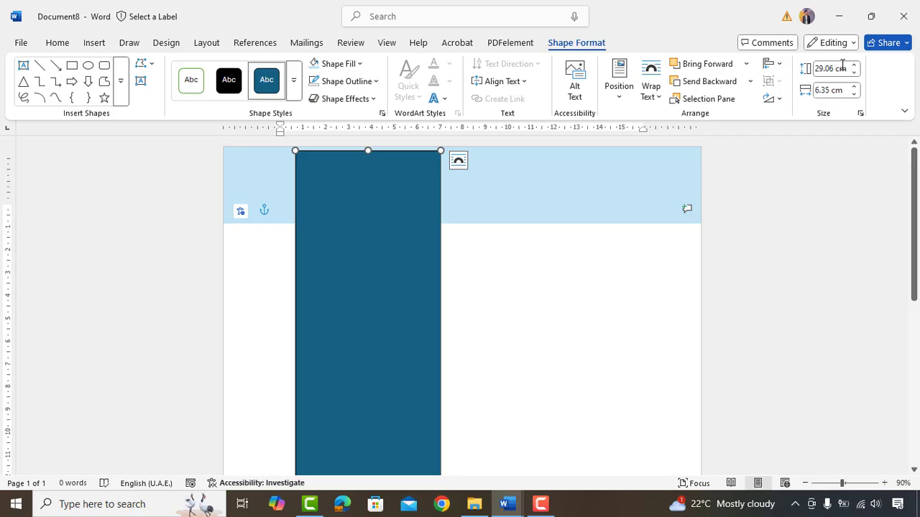
- Shift the tall rectangle to the left edge, fill it dark grey, remove its outline and zoom out
left_click_drag(375, 179, 339, 165)
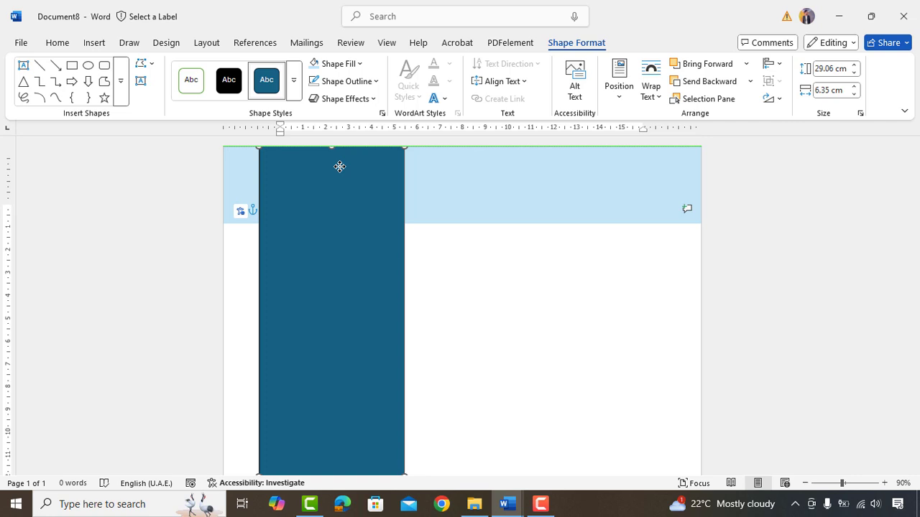
left_click(346, 64)
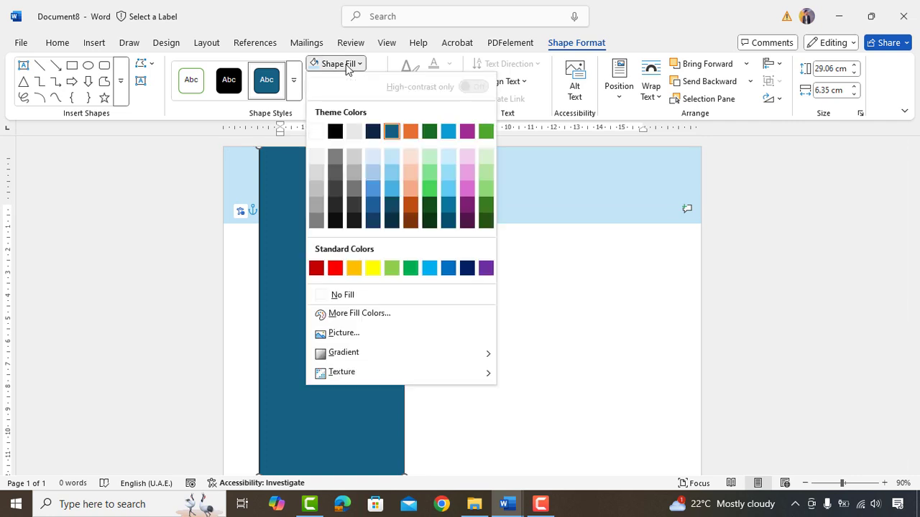
left_click(335, 171)
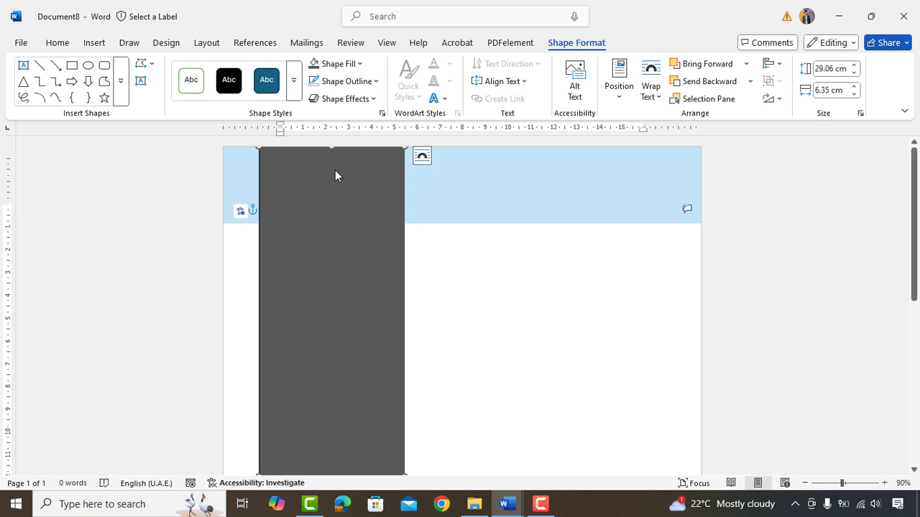
left_click(344, 80)
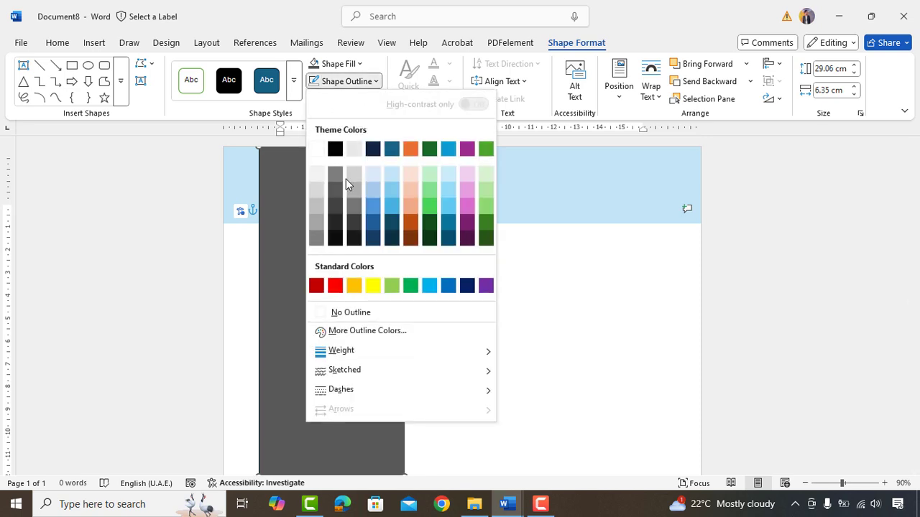
left_click(344, 314)
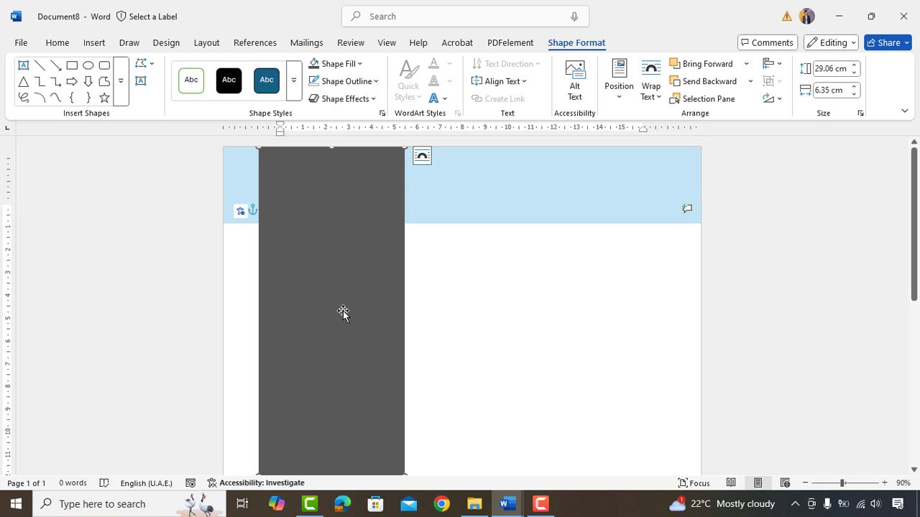
key("Escape")
scroll(265, 232, "down", 1)
- Insert the headshot picture from the computer and place it at the top of the sidebar
left_click(94, 43)
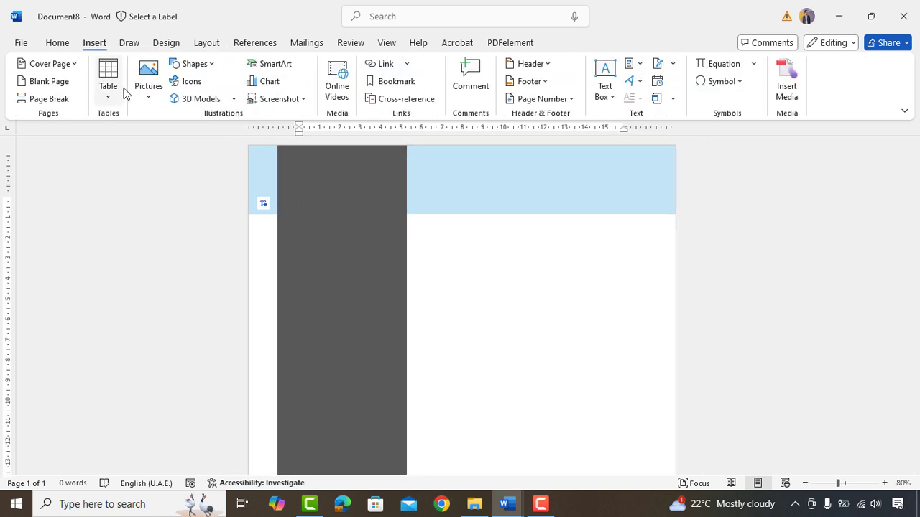
left_click(148, 79)
left_click(173, 138)
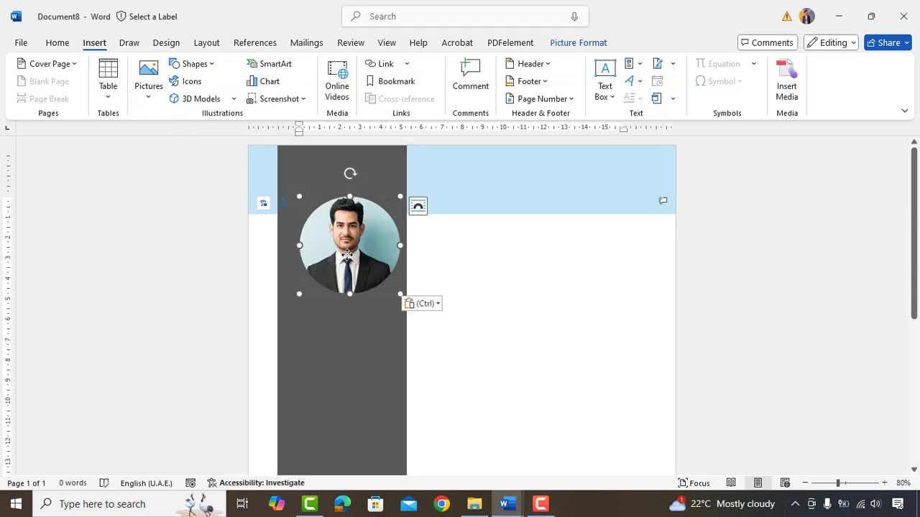
left_click_drag(351, 257, 341, 221)
- Check the portrait's Crop to Shape options, leave them unchanged, and deselect the photo
left_click(316, 219)
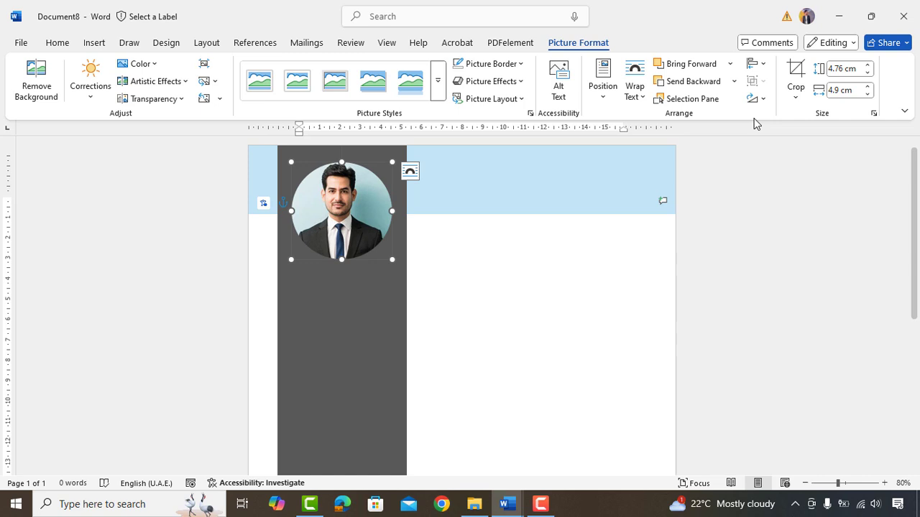
left_click(794, 93)
mouse_move(824, 142)
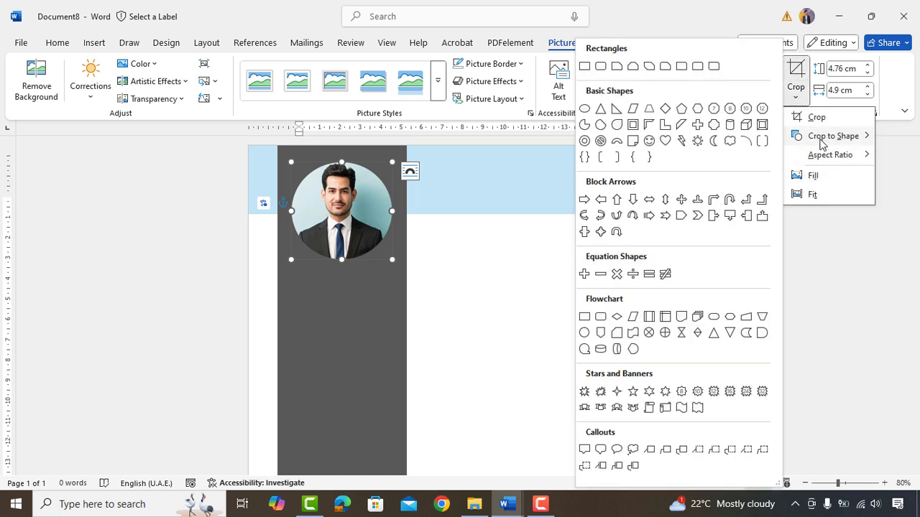
left_click(892, 99)
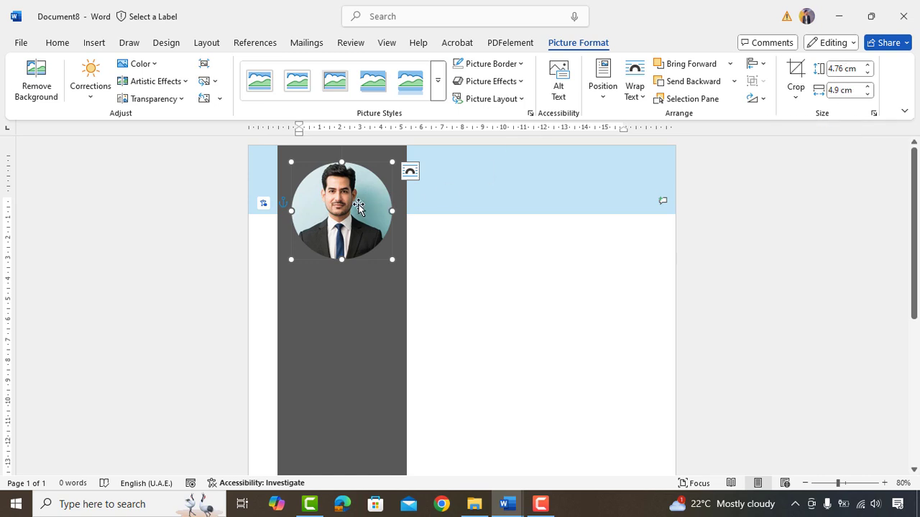
left_click(474, 265)
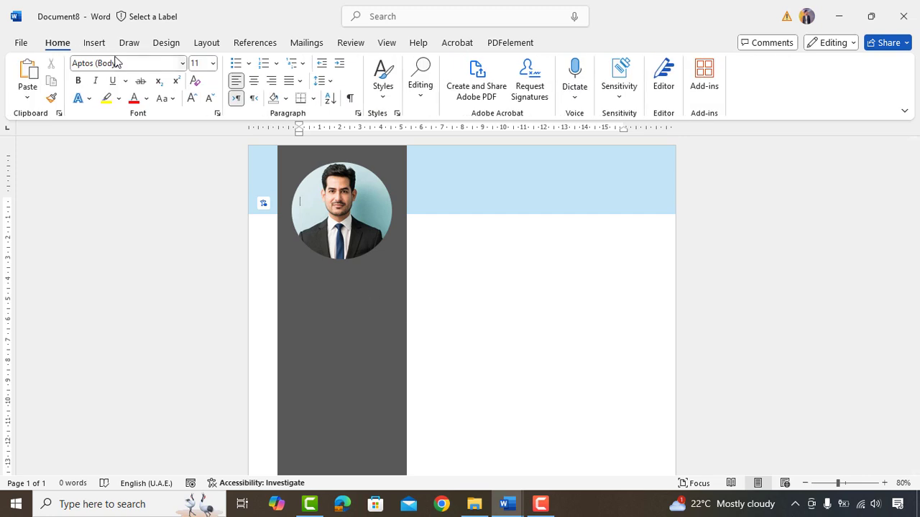
- Insert a phone icon found by searching 'phone' in the icon library
left_click(93, 43)
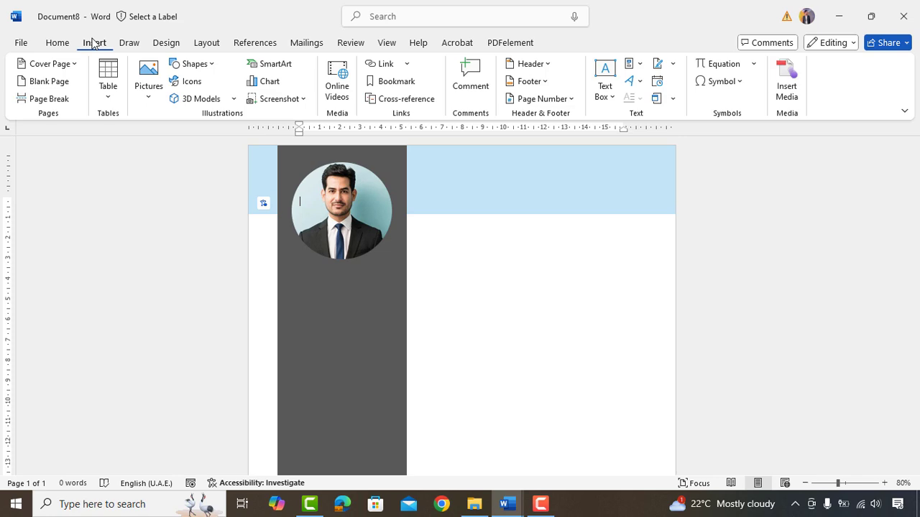
left_click(191, 81)
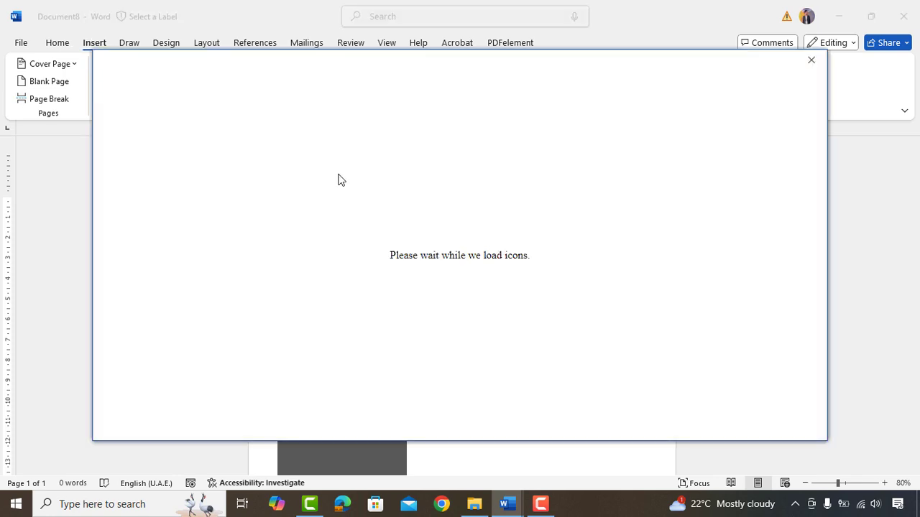
type("phone")
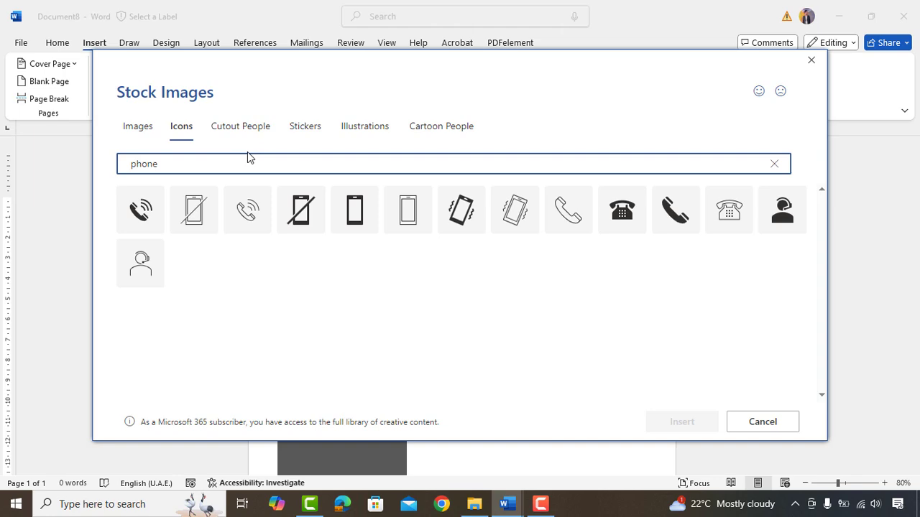
left_click(247, 209)
left_click(680, 422)
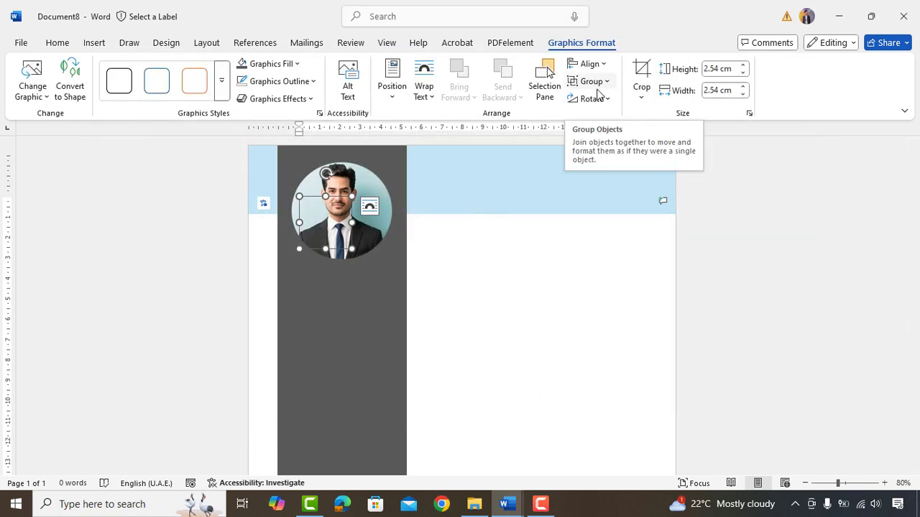
- Set the phone icon to In Front of Text and move it below the round photo
left_click(427, 98)
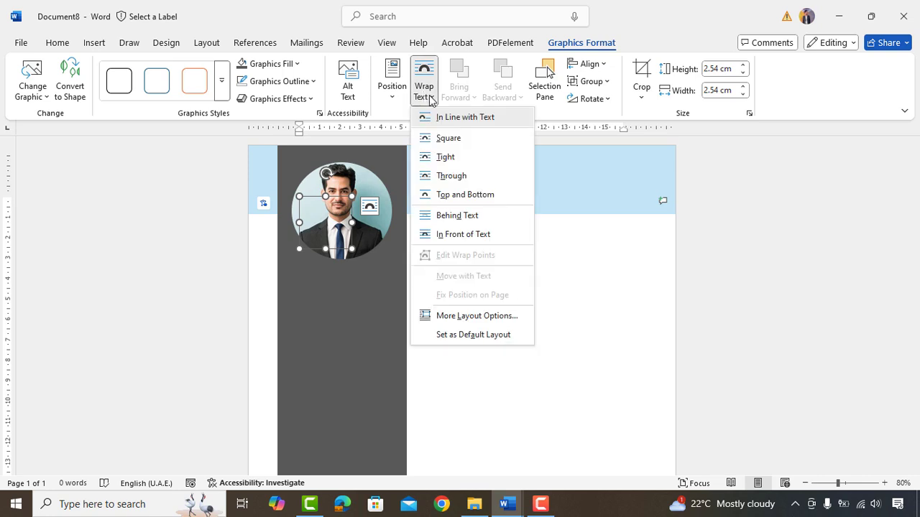
left_click(463, 234)
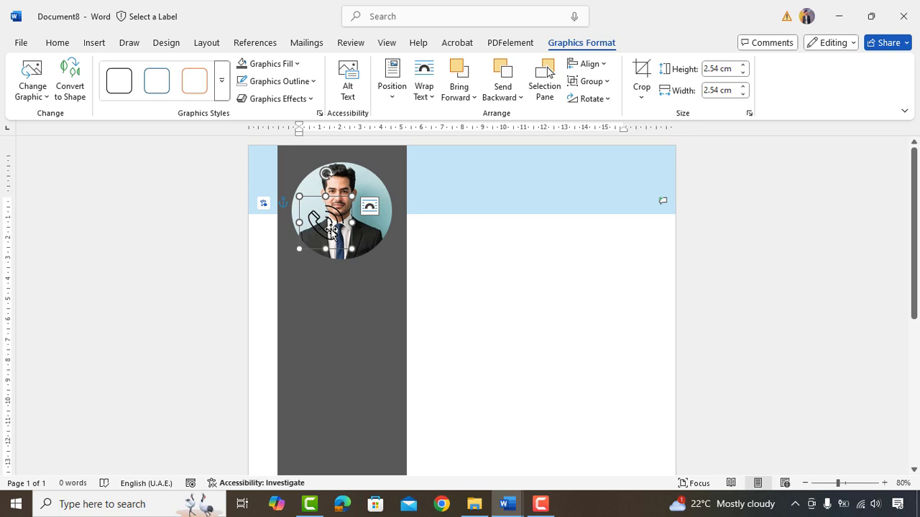
left_click_drag(330, 233, 341, 277)
left_click(341, 277)
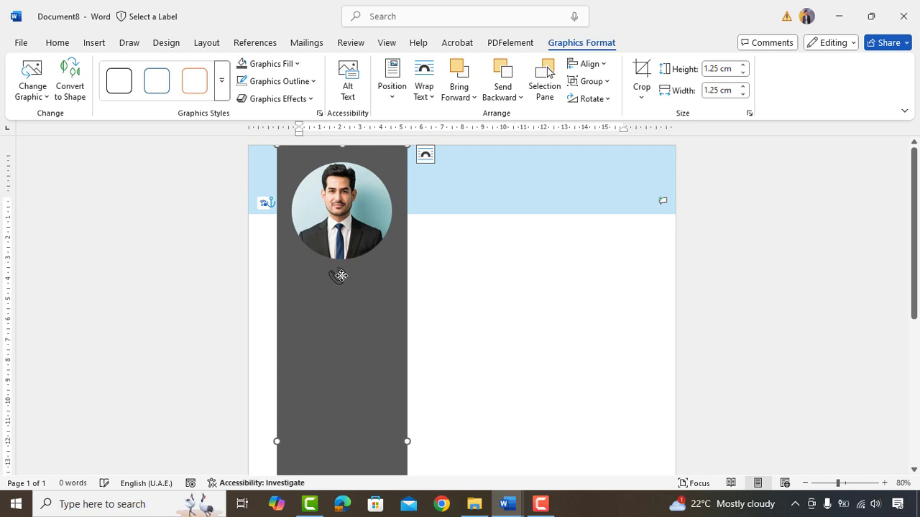
left_click(454, 281)
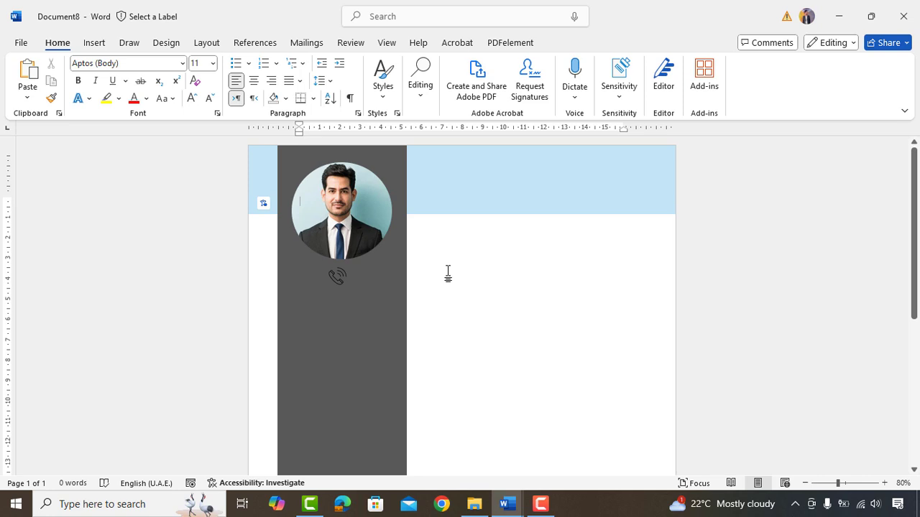
- Open the Selection Pane from Editing > Select and pick Graphic 3 in it
left_click(421, 100)
left_click(438, 162)
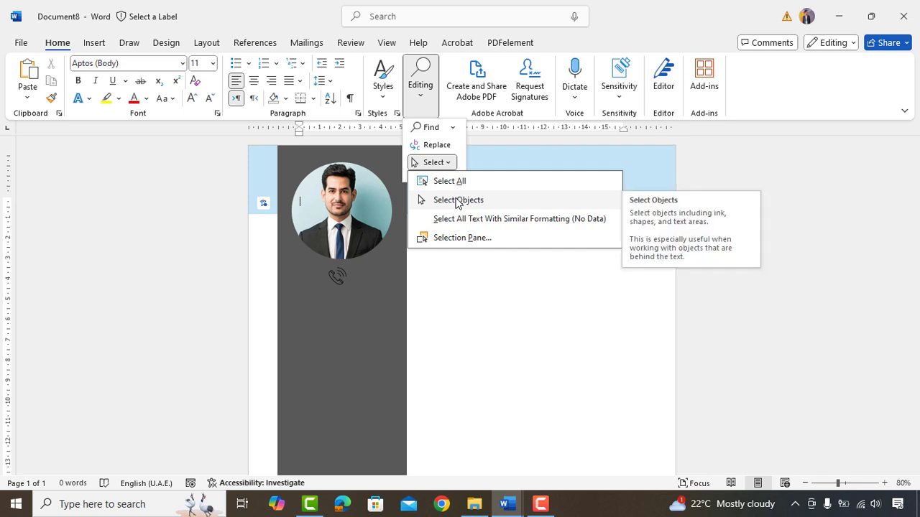
left_click(459, 237)
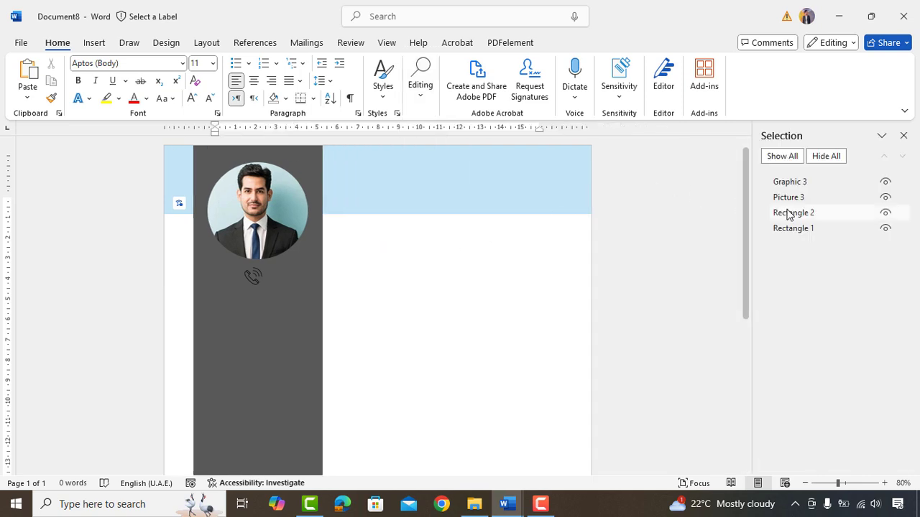
left_click(804, 183)
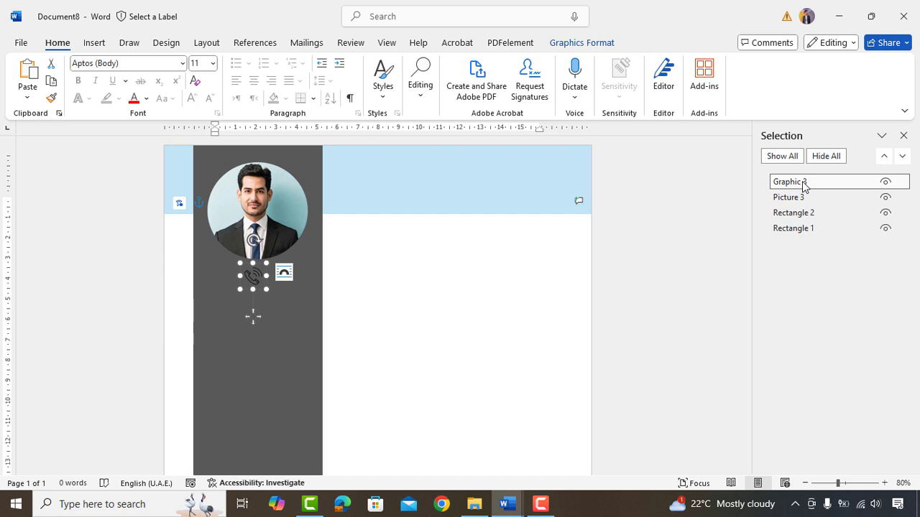
- Colour the phone icon white
left_click(804, 184)
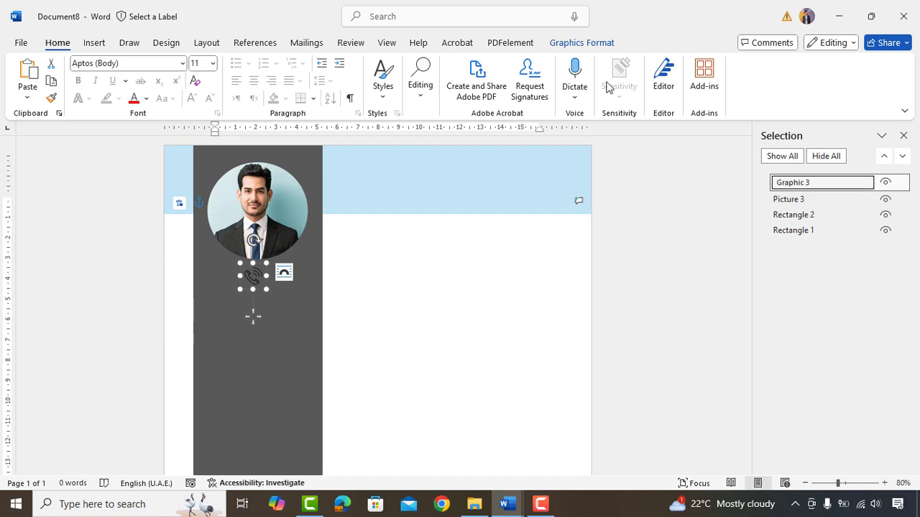
left_click(575, 44)
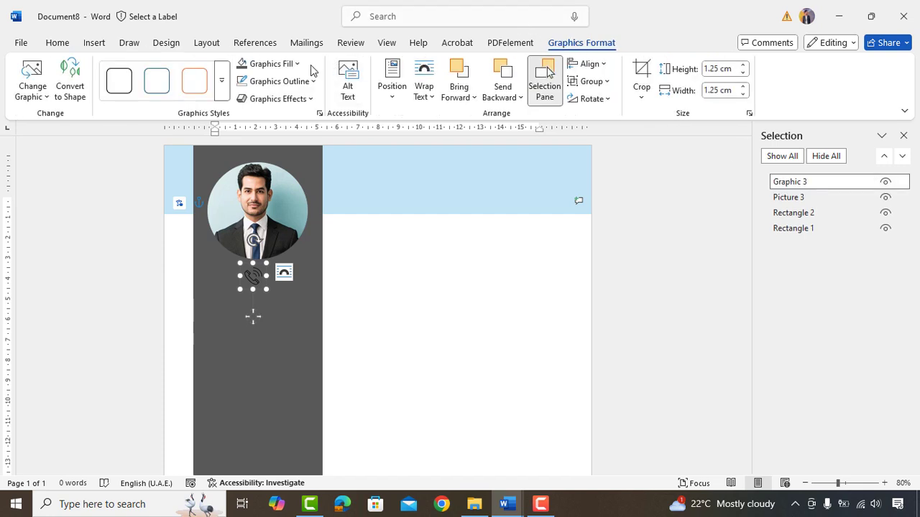
left_click(280, 64)
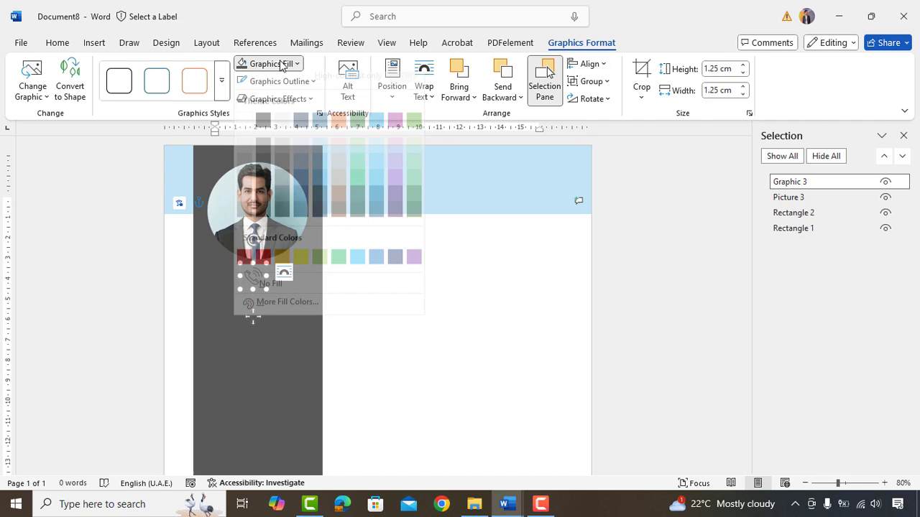
left_click(243, 138)
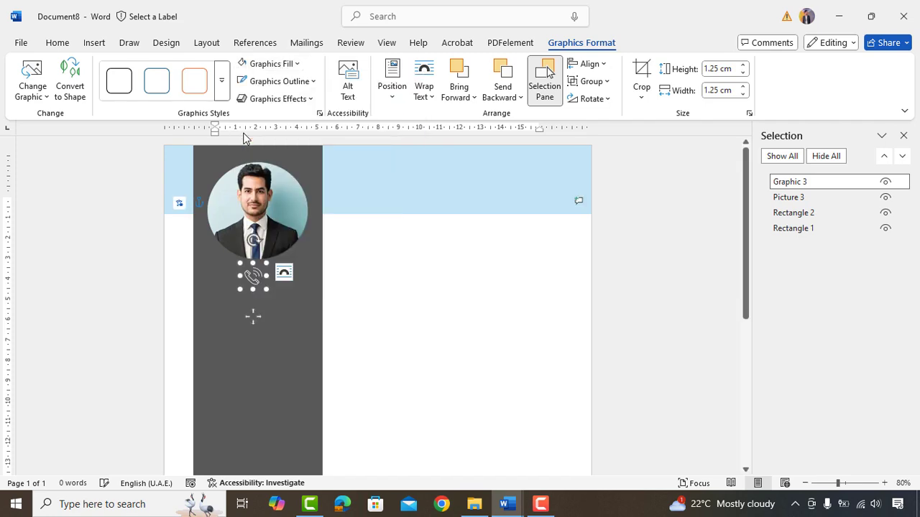
left_click(413, 307)
- Draw a text box below the phone icon with no fill and no outline
left_click(97, 43)
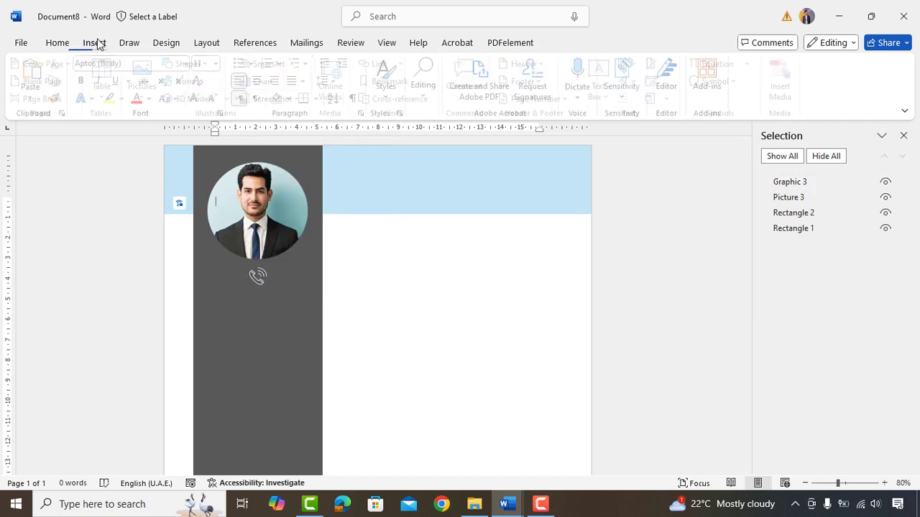
left_click(194, 64)
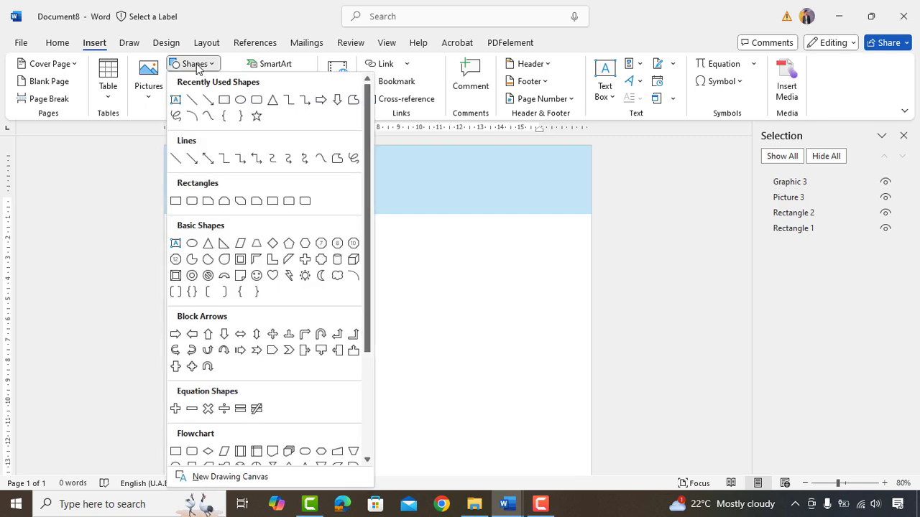
left_click(175, 99)
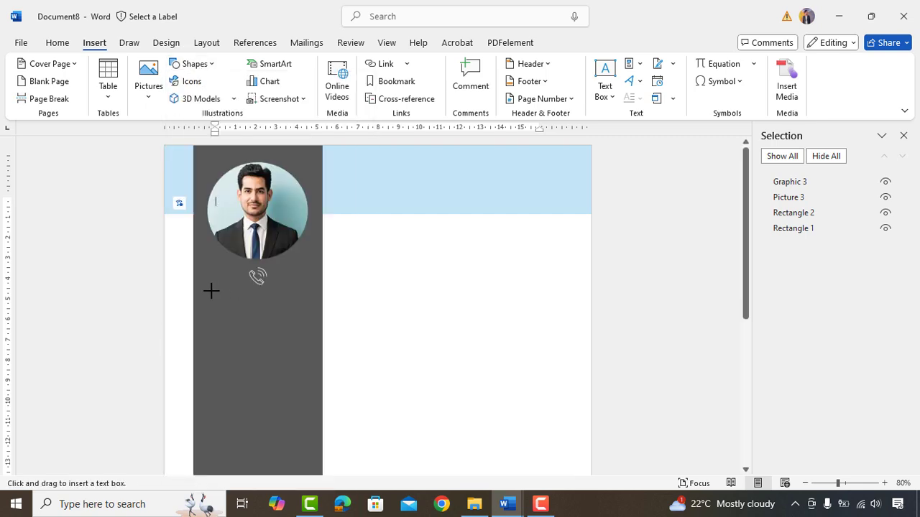
left_click_drag(212, 290, 315, 310)
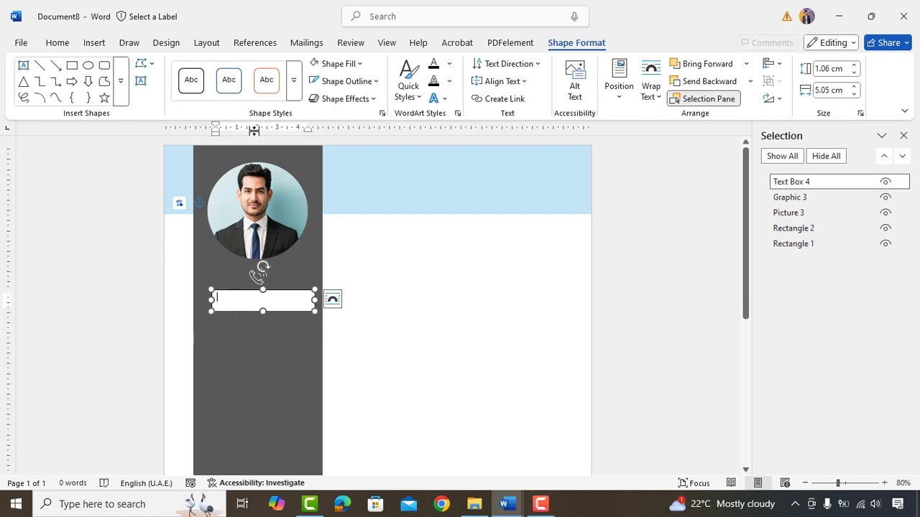
left_click(338, 64)
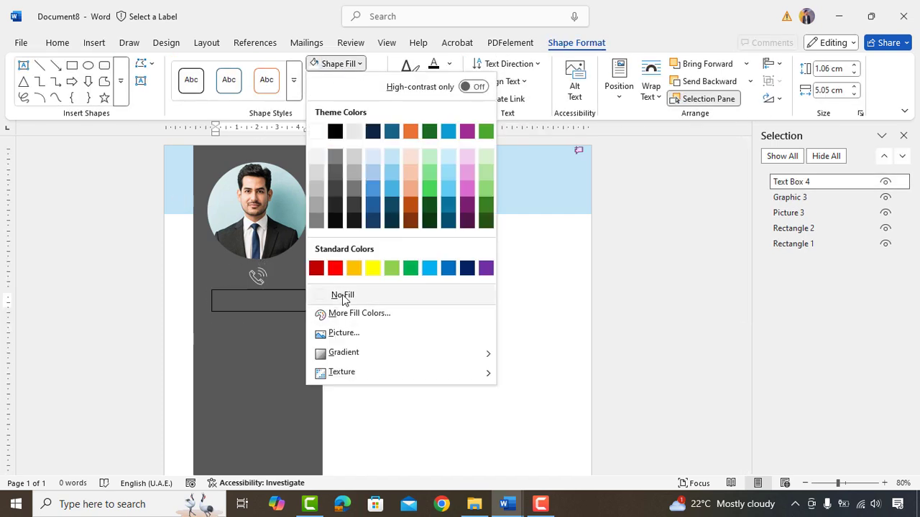
left_click(339, 295)
left_click(348, 84)
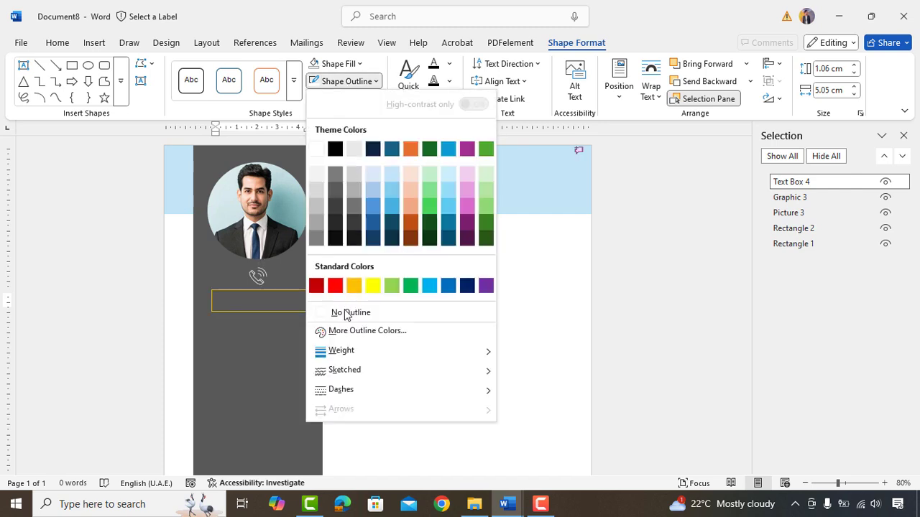
left_click(331, 311)
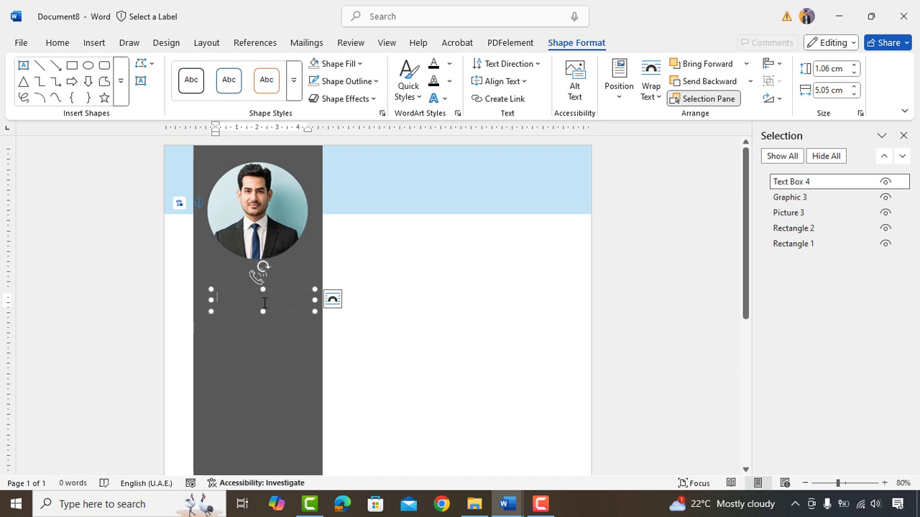
- Type a placeholder phone number in white and widen the box to fit the sidebar
type("+44 000 0000 0000")
key("ctrl+a")
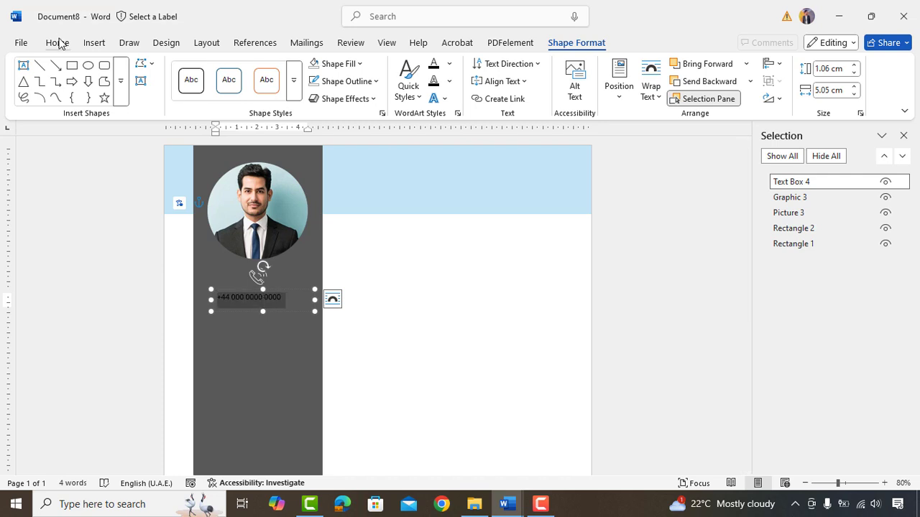
left_click(56, 42)
left_click(146, 99)
left_click(137, 188)
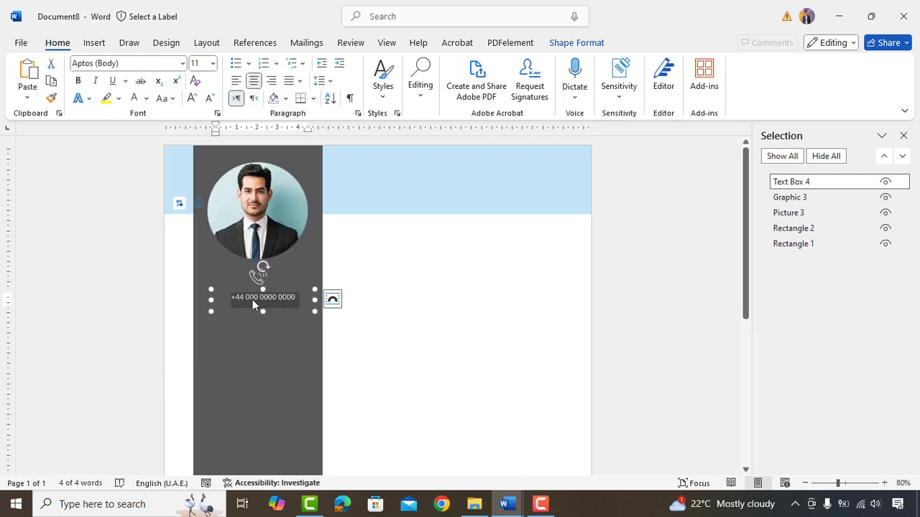
left_click_drag(210, 297, 216, 298)
left_click(332, 299)
- Duplicate the phone icon and number together and nudge the copy downward
left_click(263, 281)
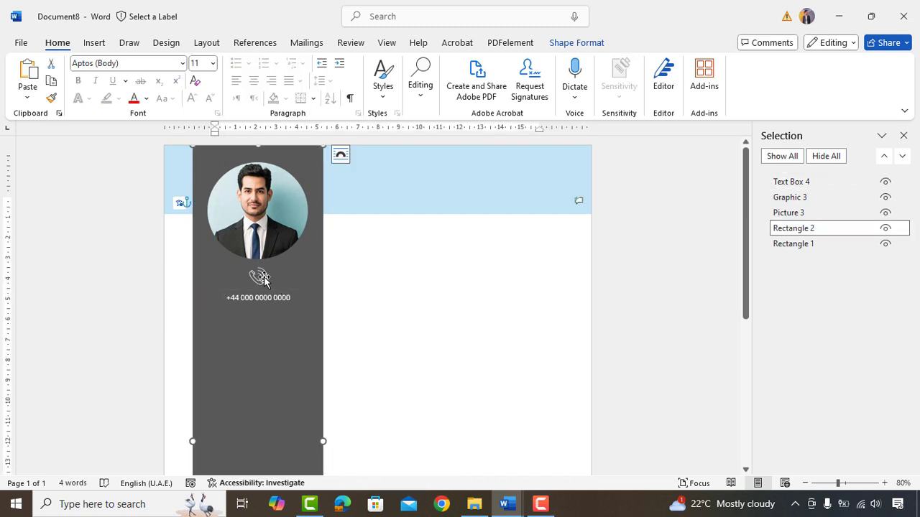
left_click(386, 293)
left_click(809, 183)
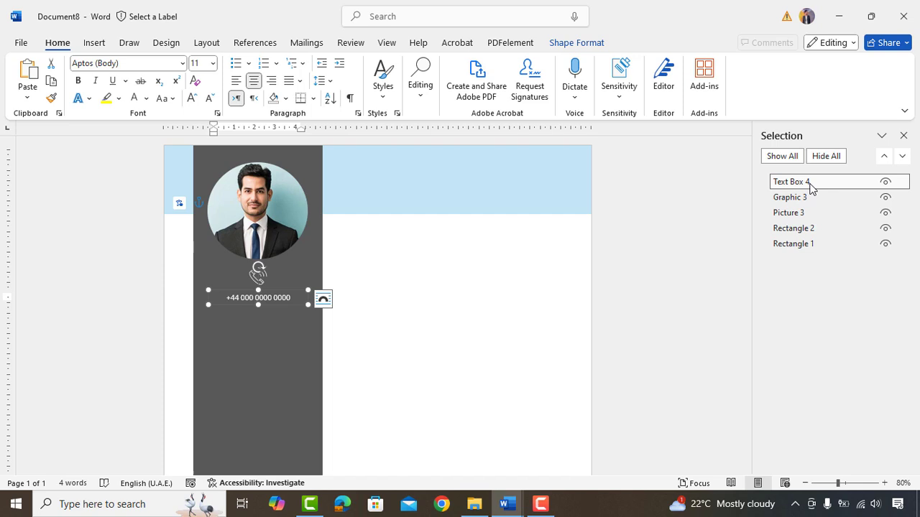
left_click(802, 198, "ctrl")
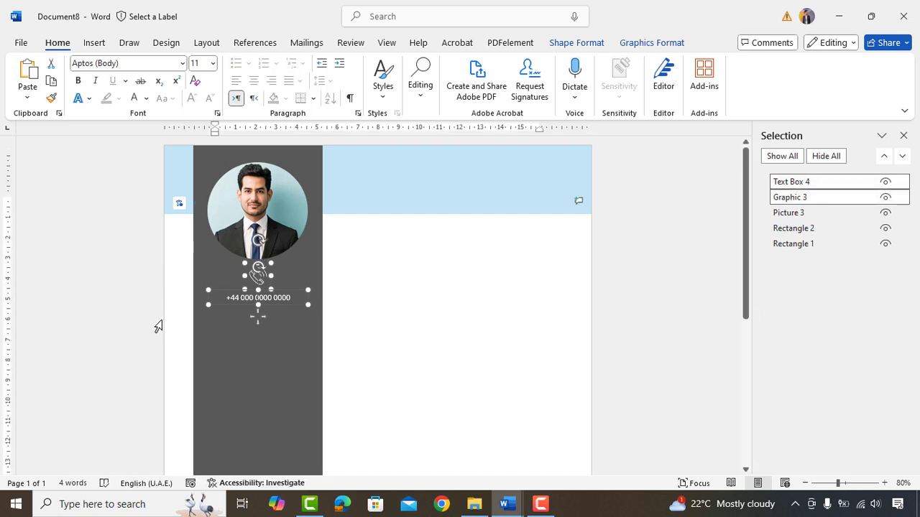
left_click_drag(255, 309, 256, 311)
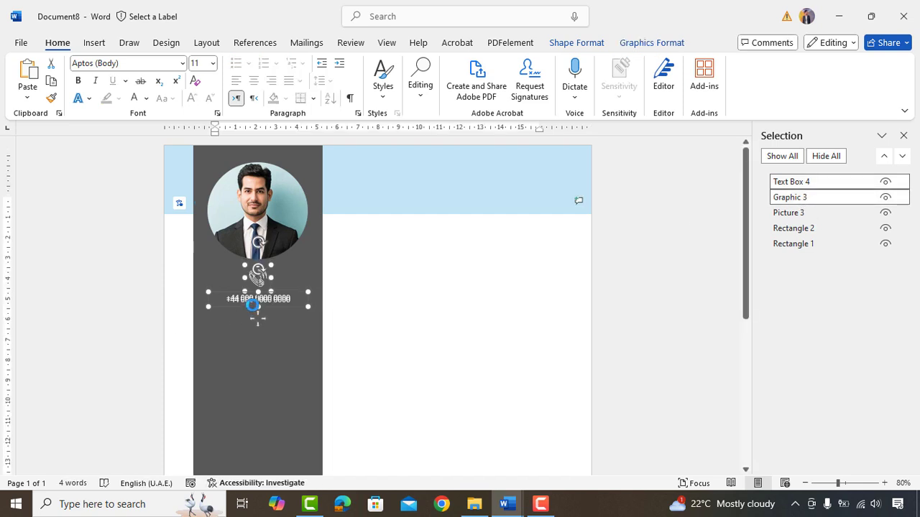
key("Down")
key("Down")
key("Down")
key("Down")
key("Down")
key("Down")
key("Down")
key("Down")
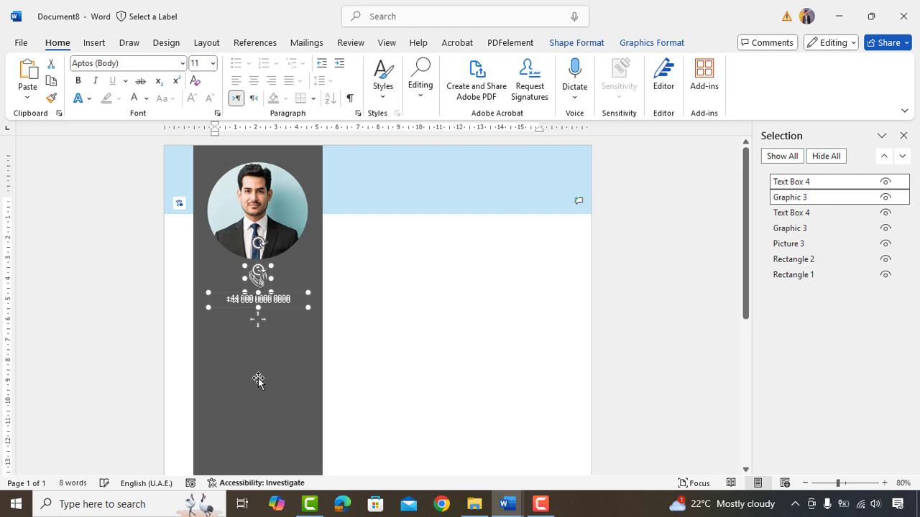
key("Down")
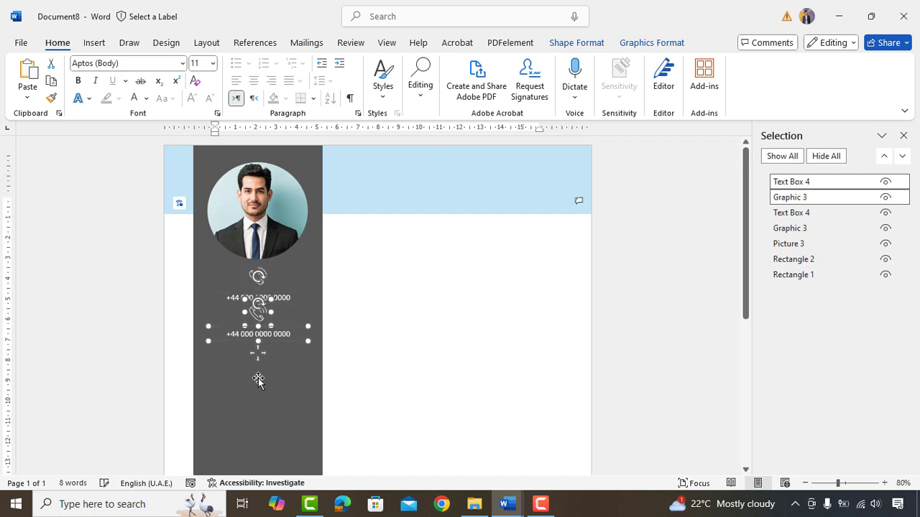
- Replace the copied phone icon with an email icon from an 'email' icon search
left_click(258, 316)
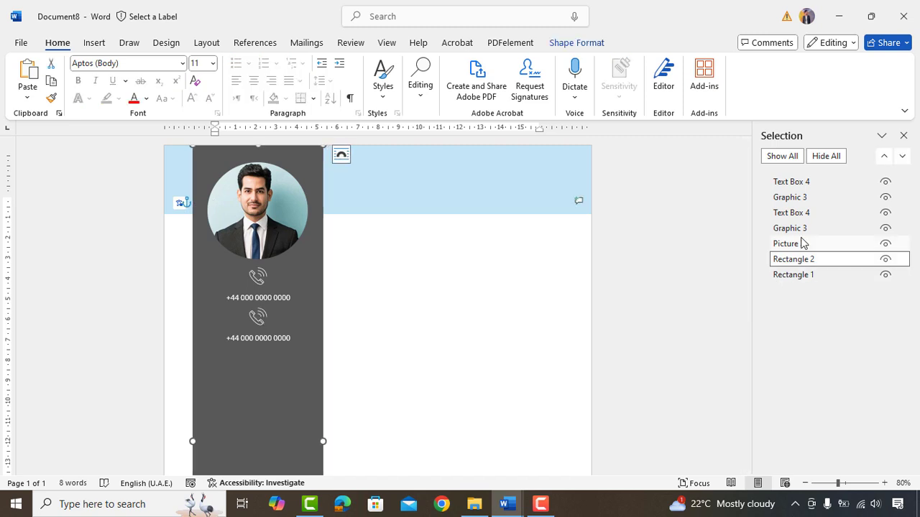
left_click(794, 198)
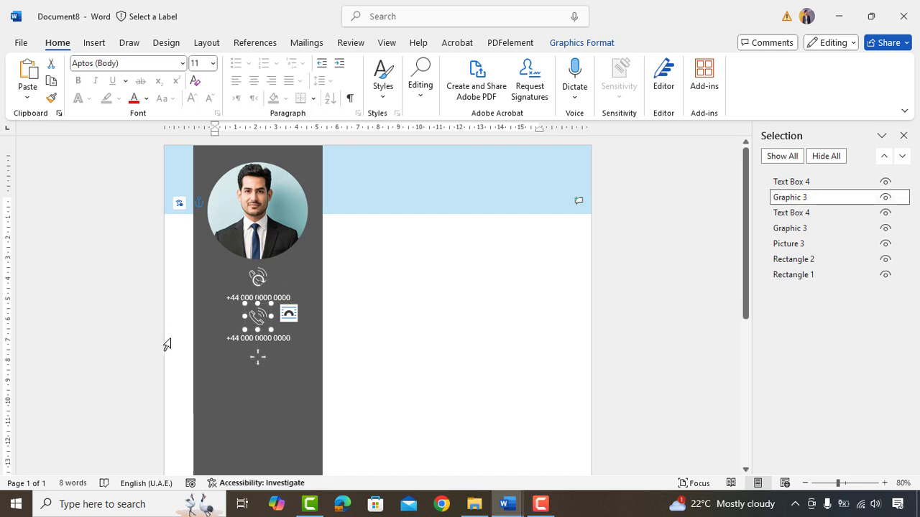
right_click(270, 314)
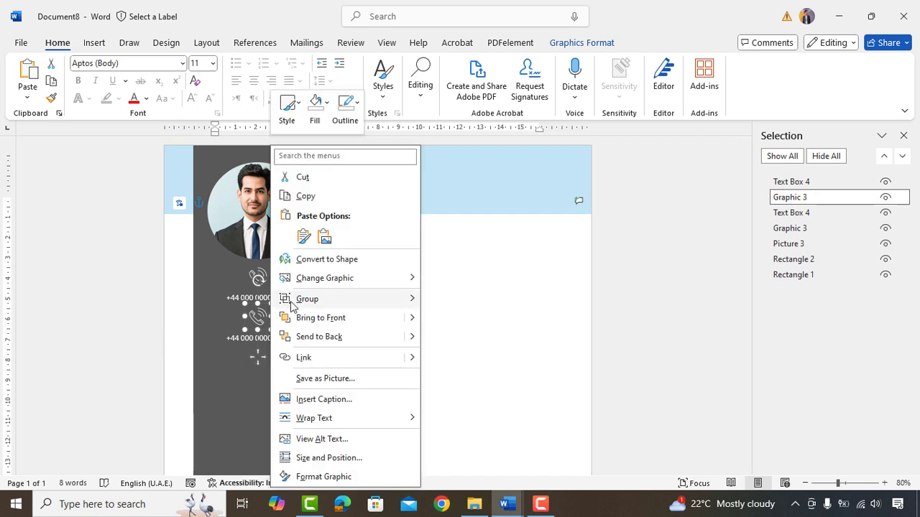
mouse_move(347, 280)
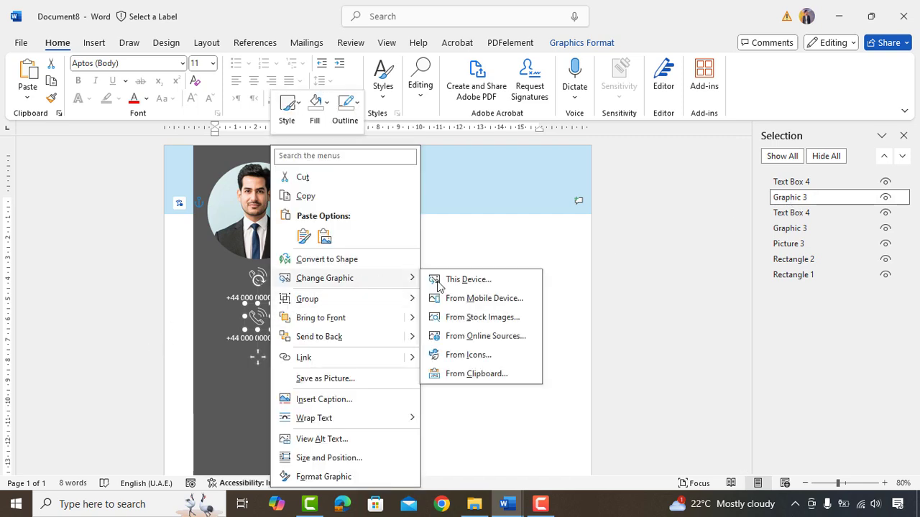
left_click(469, 355)
type("email")
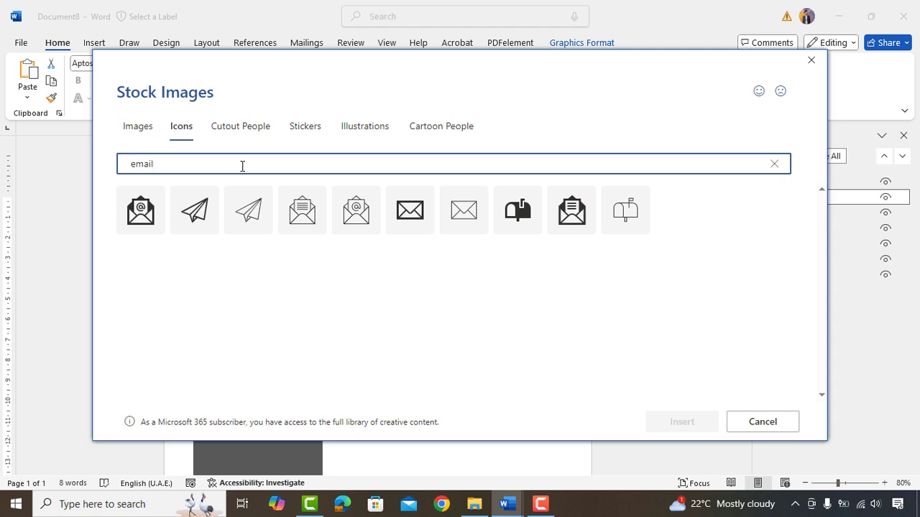
left_click(144, 205)
left_click(667, 425)
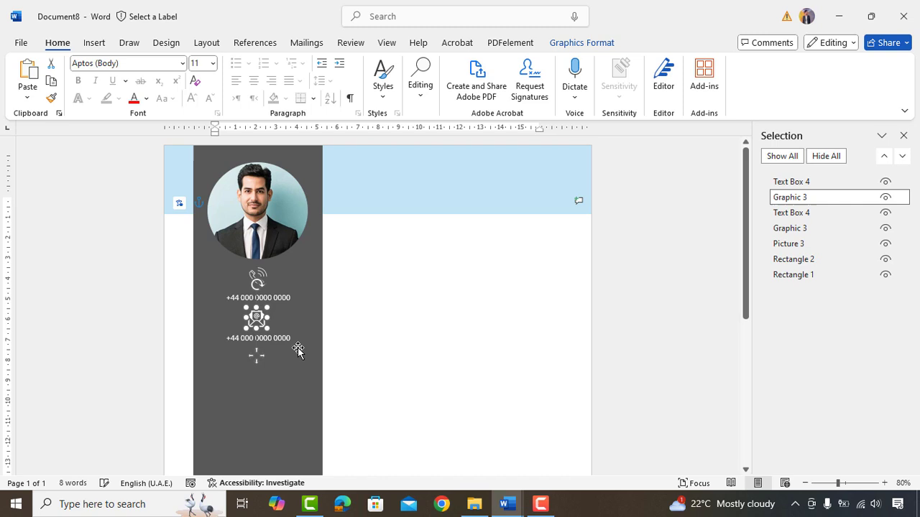
- Replace the copied number with a placeholder email address
left_click(280, 337)
triple_click(280, 337)
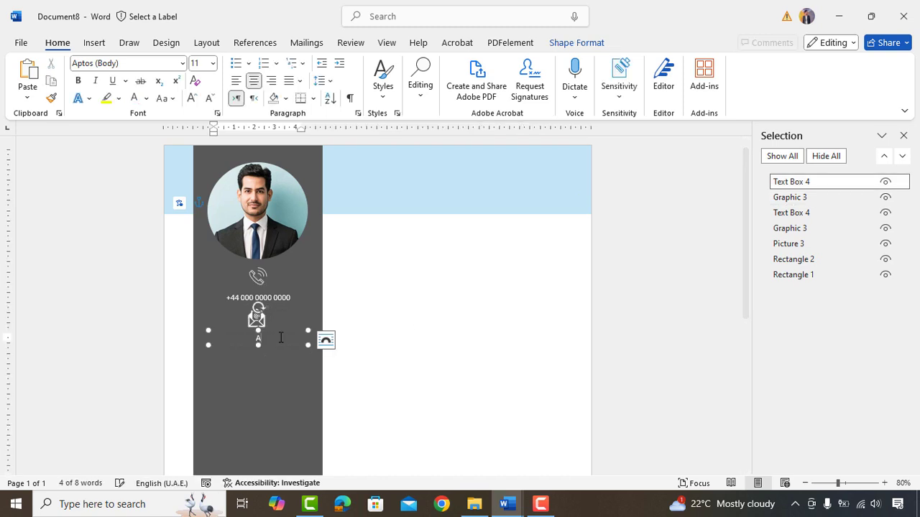
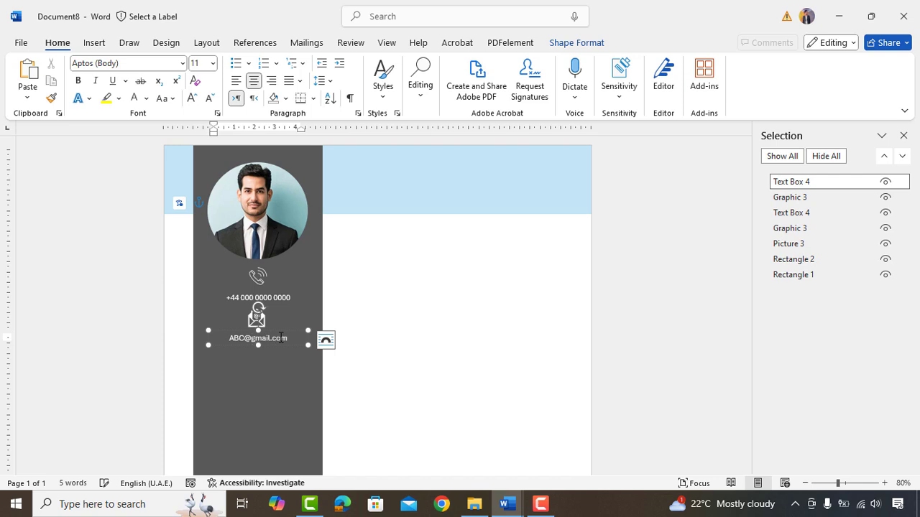
left_click(392, 314)
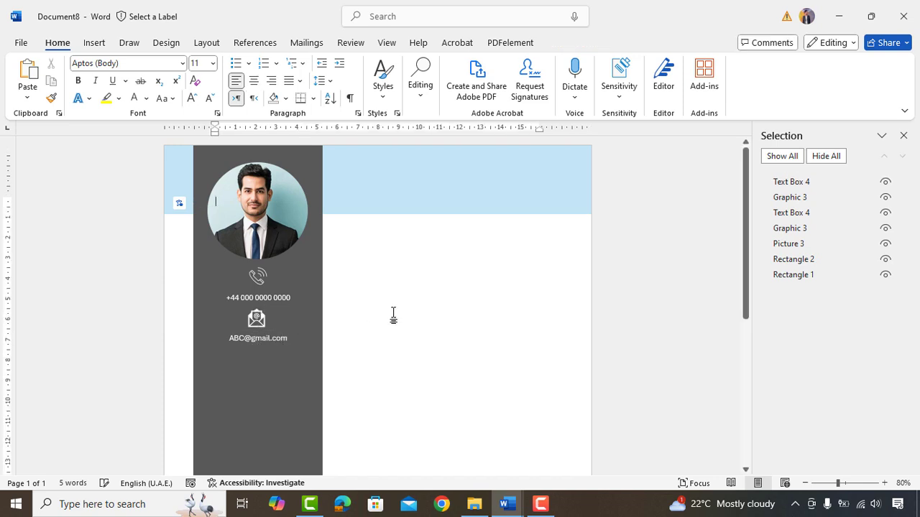
- Copy the email line below and swap its icon for a map icon from a 'location' search
left_click(793, 198)
left_click(790, 181, "ctrl")
left_click_drag(257, 356, 237, 368)
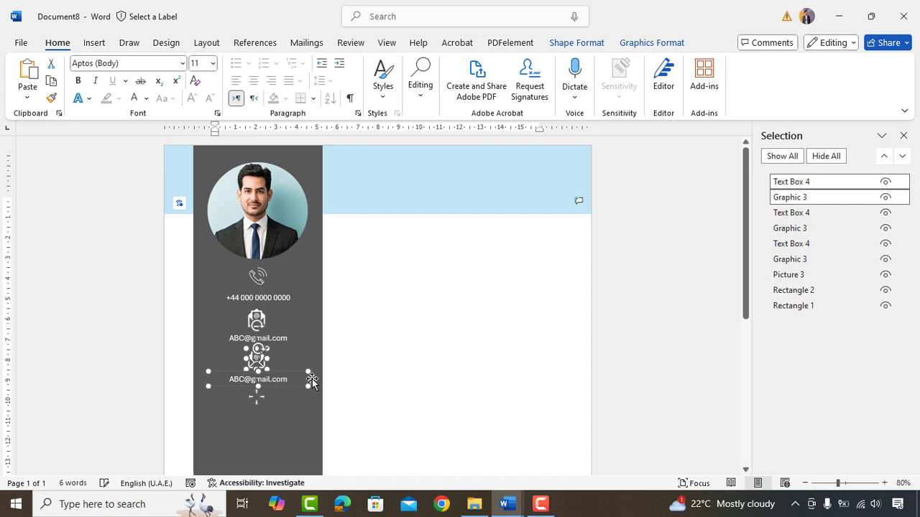
right_click(256, 358)
left_click(467, 194)
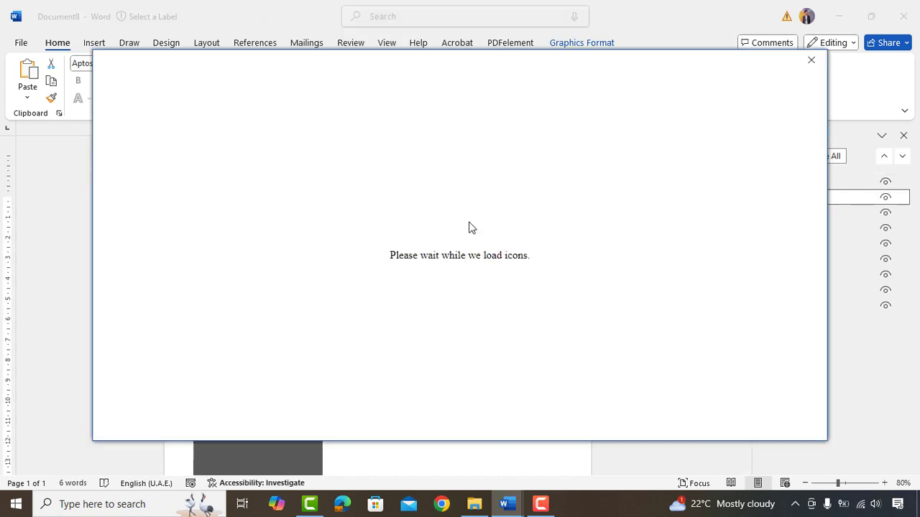
type("location")
left_click(461, 261)
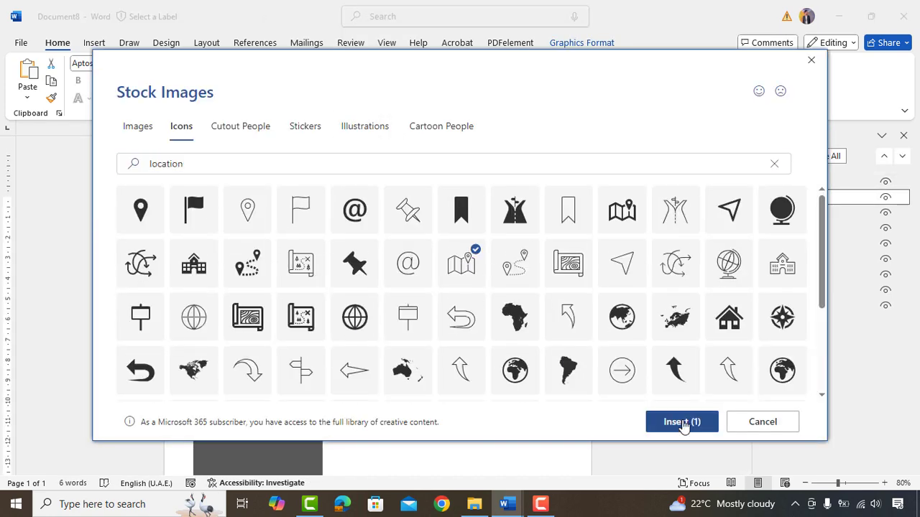
left_click(683, 421)
- Replace the copied text with a placeholder street address
left_click(280, 379)
type("Street 1, London - UK")
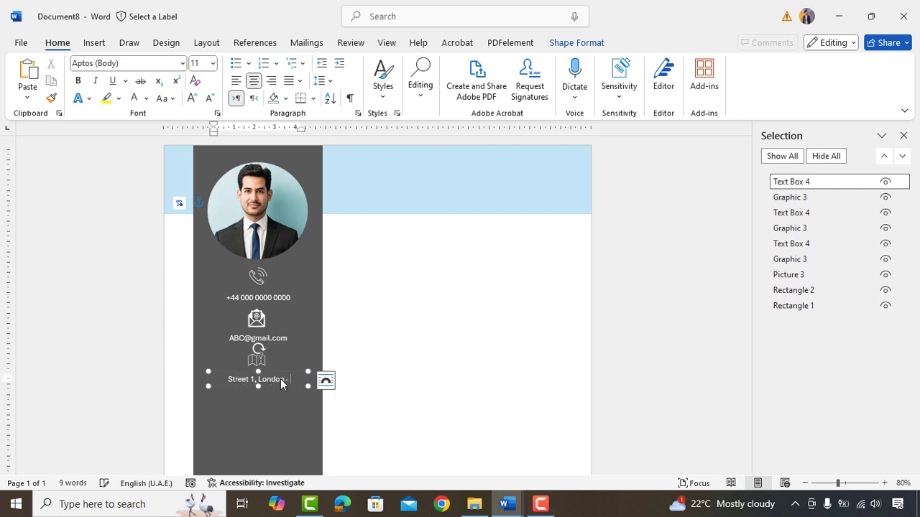
left_click(362, 343)
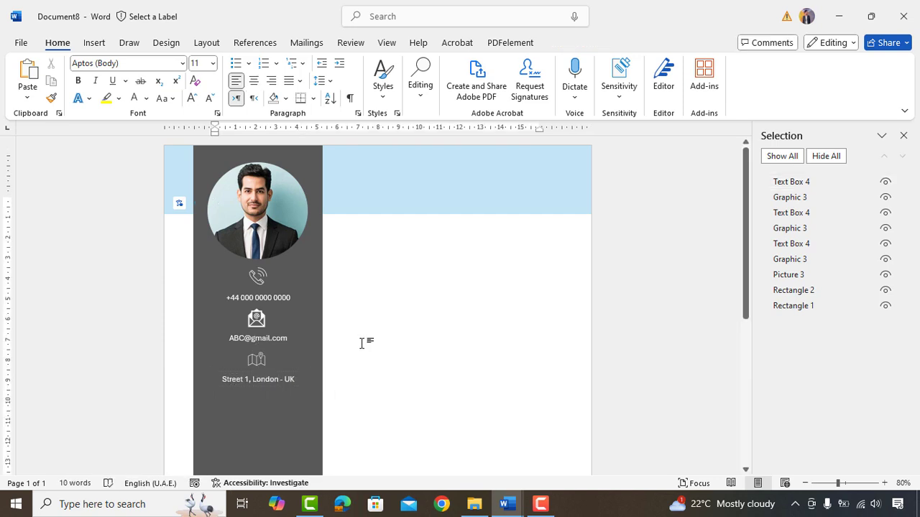
- Draw a white horizontal line across the sidebar beneath the address
left_click(95, 43)
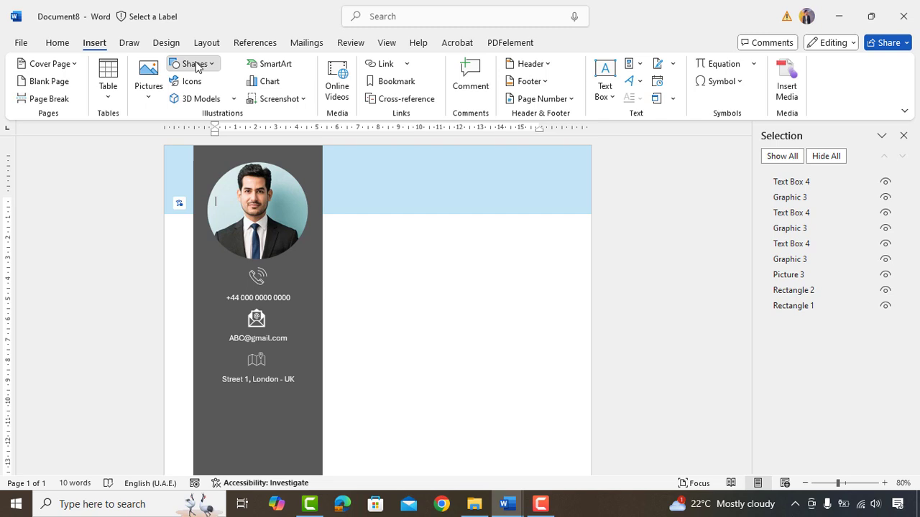
left_click(195, 64)
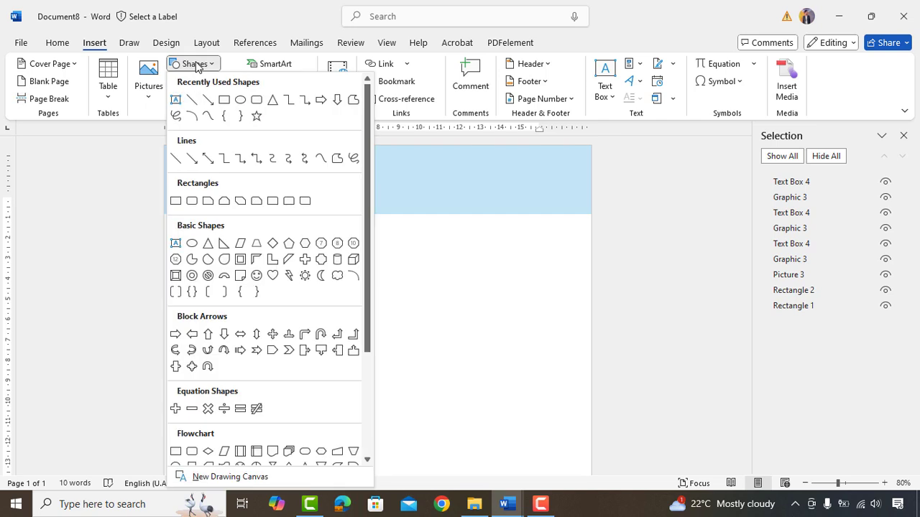
left_click(190, 102)
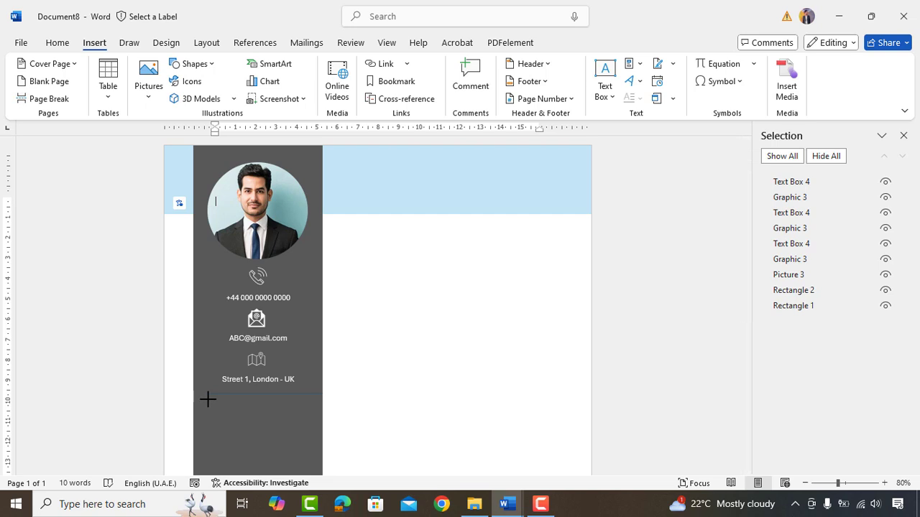
left_click_drag(209, 394, 323, 394)
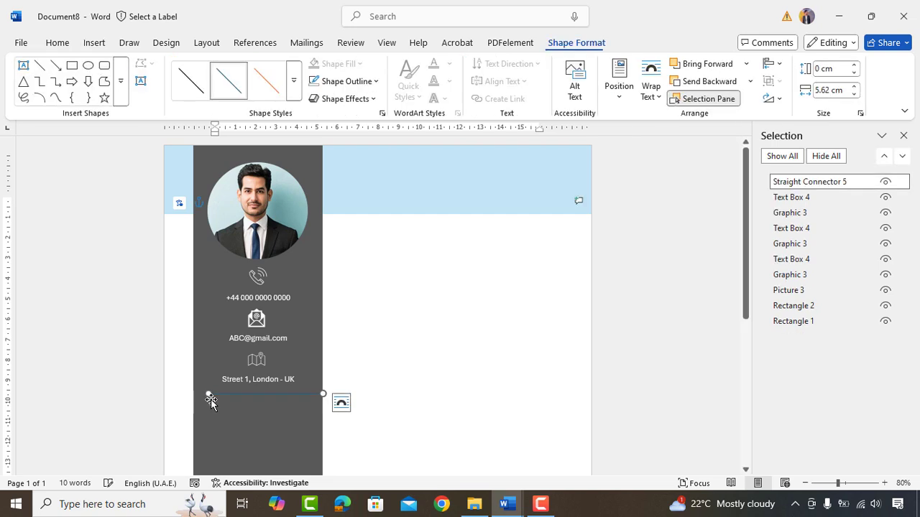
left_click(351, 79)
left_click(321, 149)
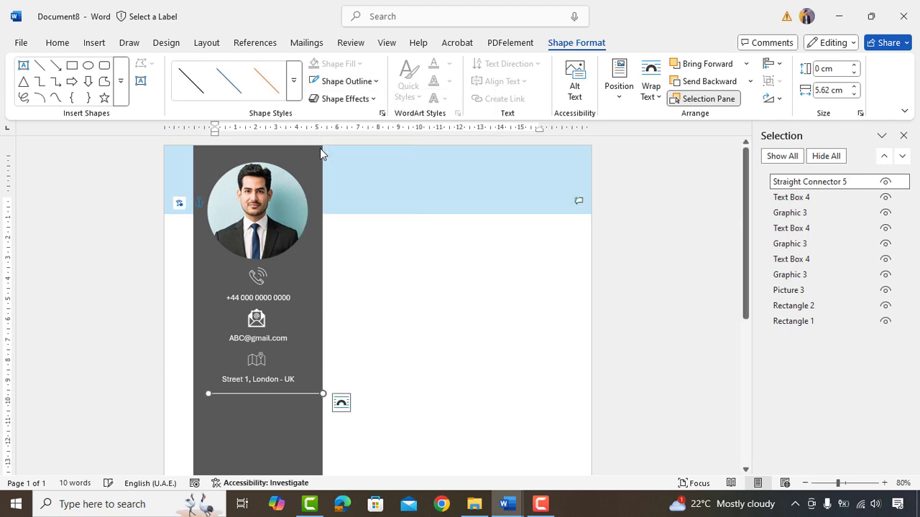
left_click(359, 234)
left_click(231, 388)
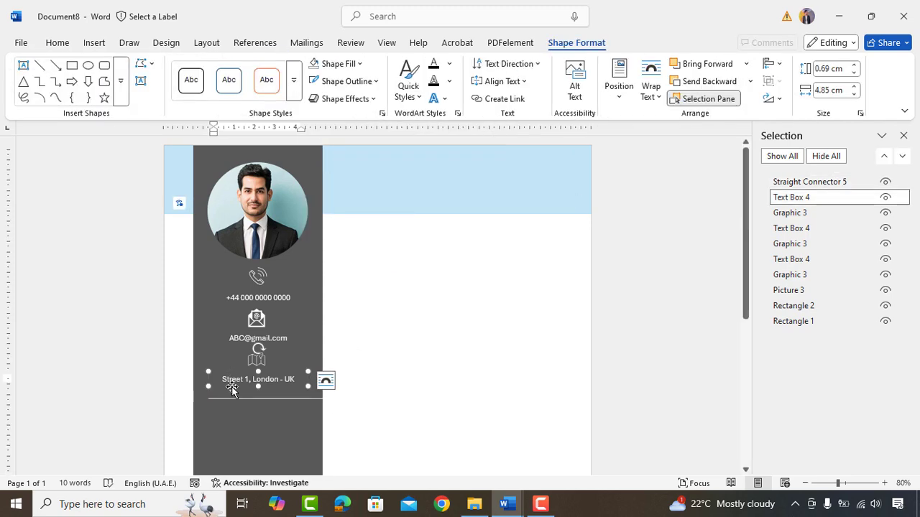
- Copy the address box below the divider and turn it into a 14 pt bold italic SKILLS heading
left_click_drag(235, 391, 236, 429)
type("SKILLS")
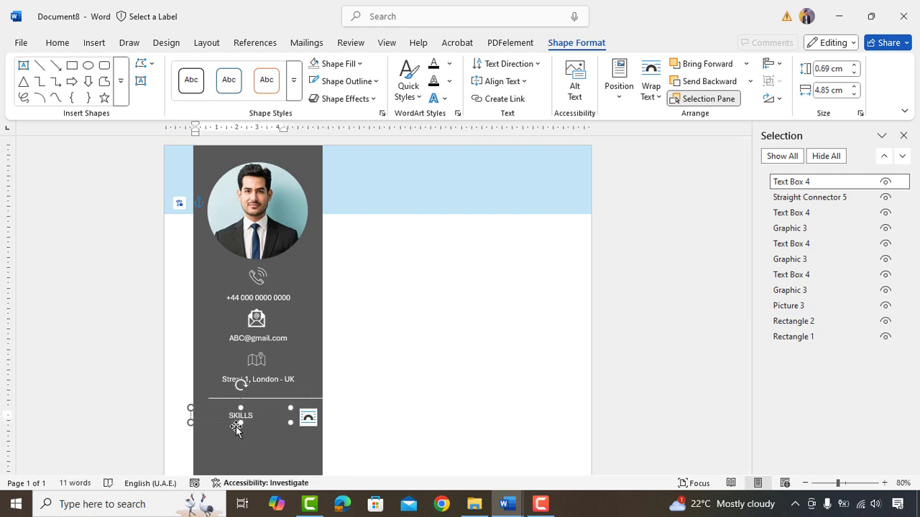
left_click(308, 417)
left_click(227, 414)
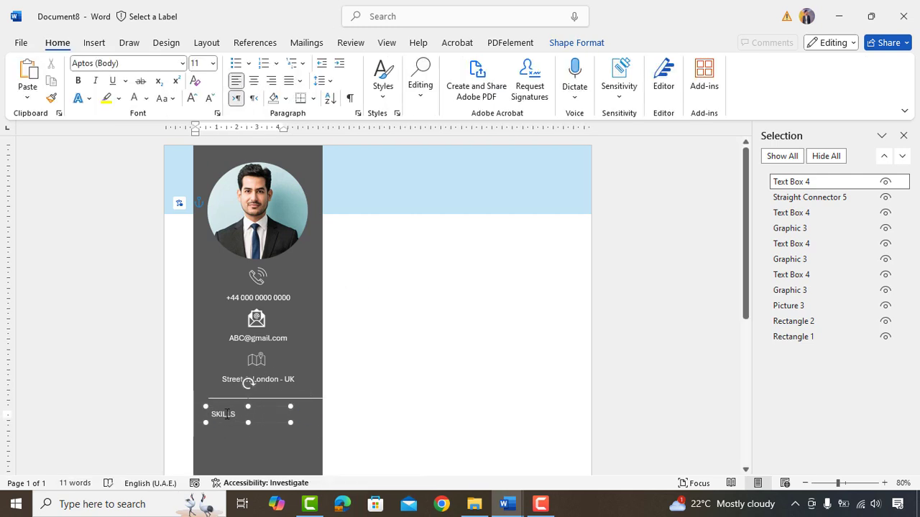
double_click(227, 414)
left_click(213, 64)
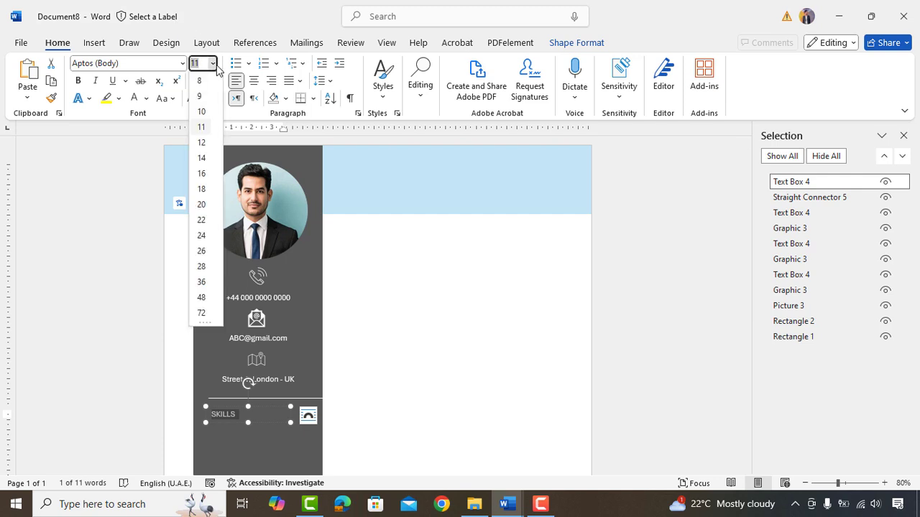
left_click(201, 157)
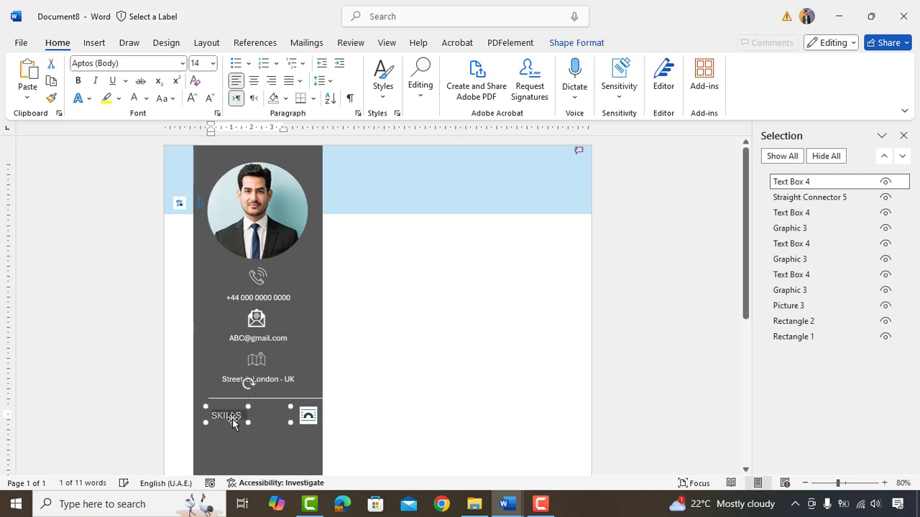
left_click(78, 80)
left_click(95, 80)
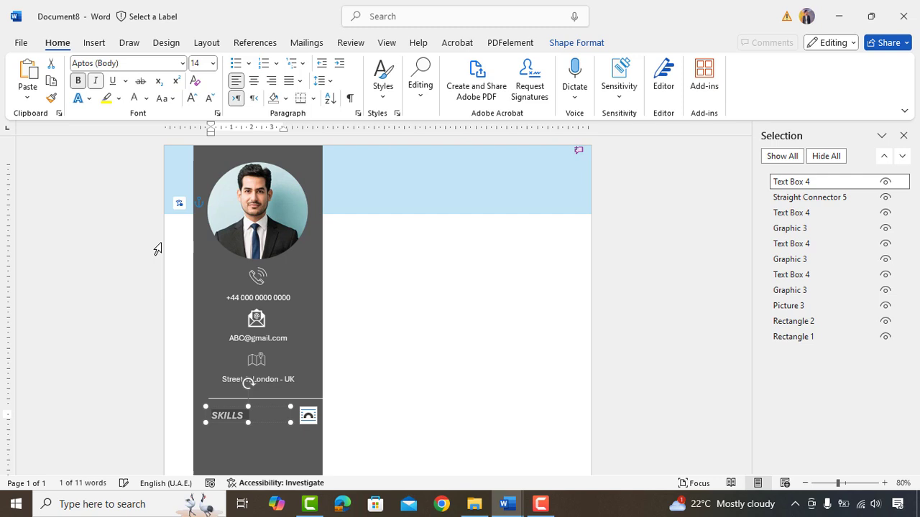
left_click_drag(249, 425, 255, 417)
- Collapse the ribbon to show tabs only
scroll(273, 367, "down", 1)
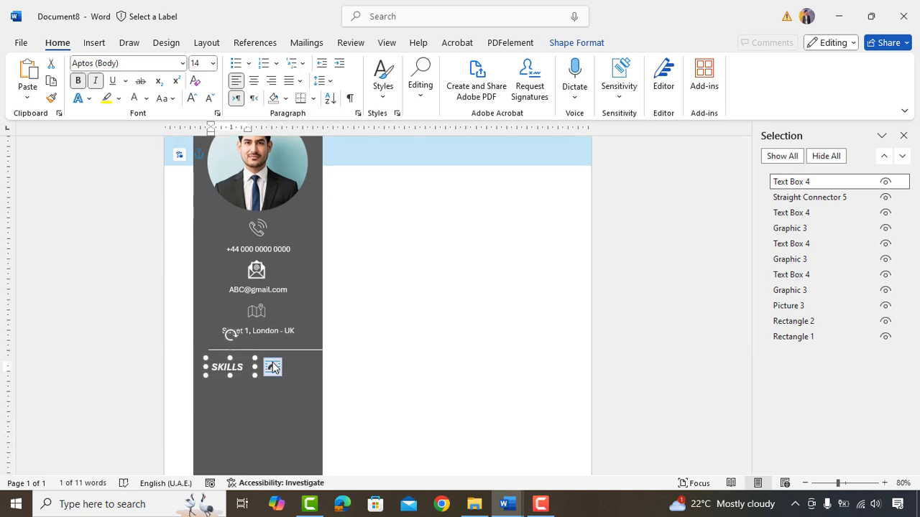
left_click(469, 287)
left_click(904, 111)
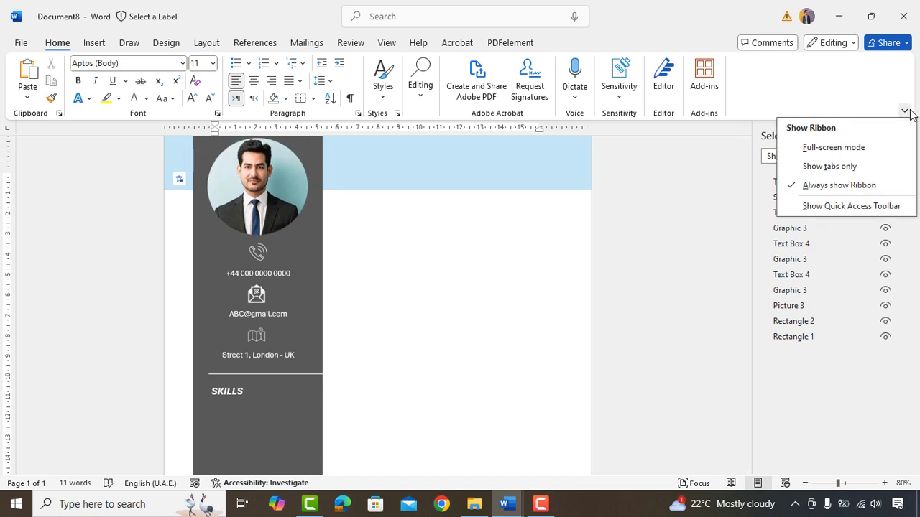
left_click(827, 171)
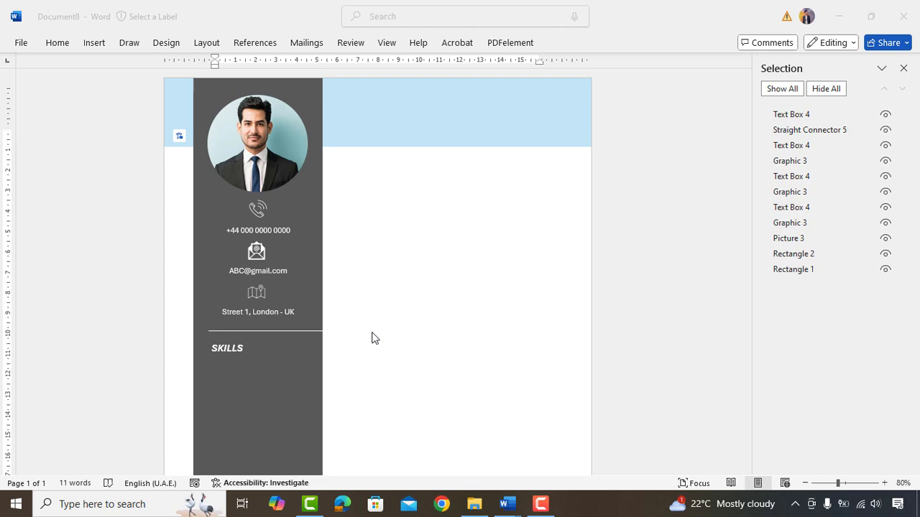
- Duplicate the address text box below the SKILLS heading and paste the skills list into it
left_click(248, 317)
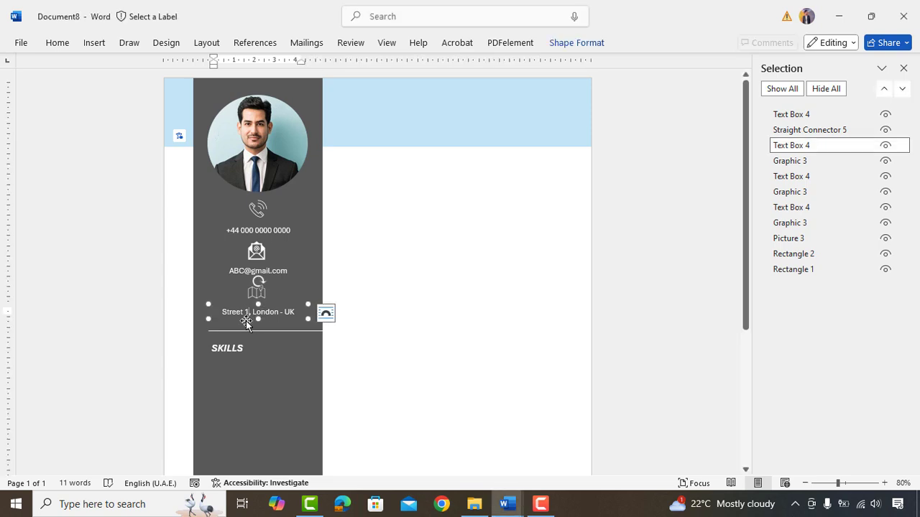
key("ctrl+c")
key("ctrl+v")
left_click_drag(239, 321, 258, 468)
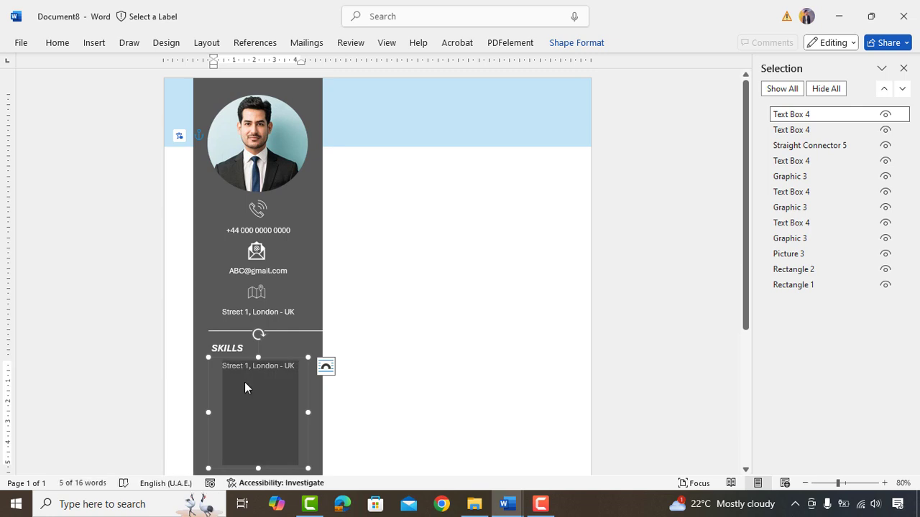
key("ctrl+v")
scroll(245, 382, "down", 1)
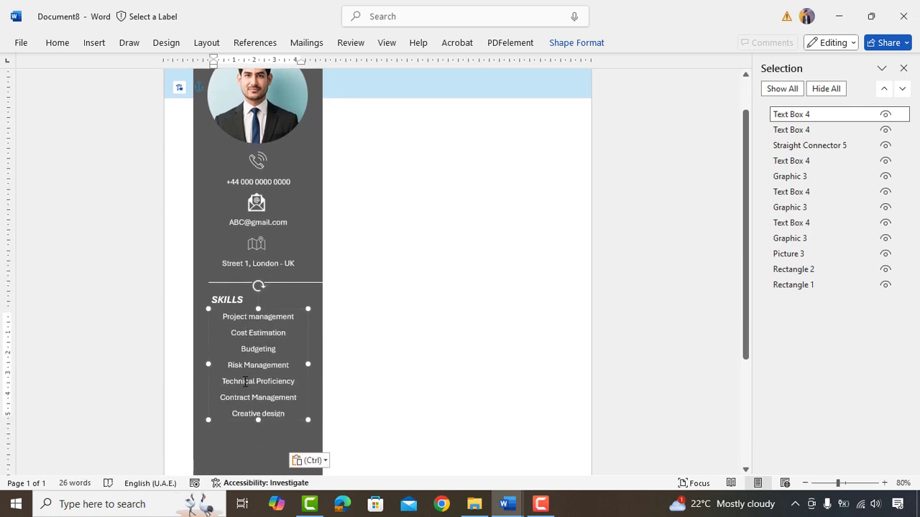
left_click_drag(258, 421, 261, 468)
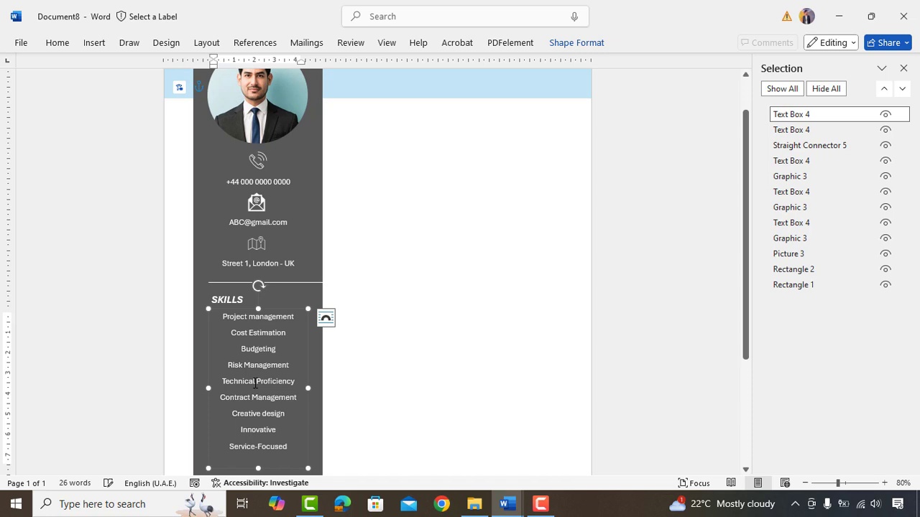
- Left-align the nine skills and give them square bullets
key("ctrl+a")
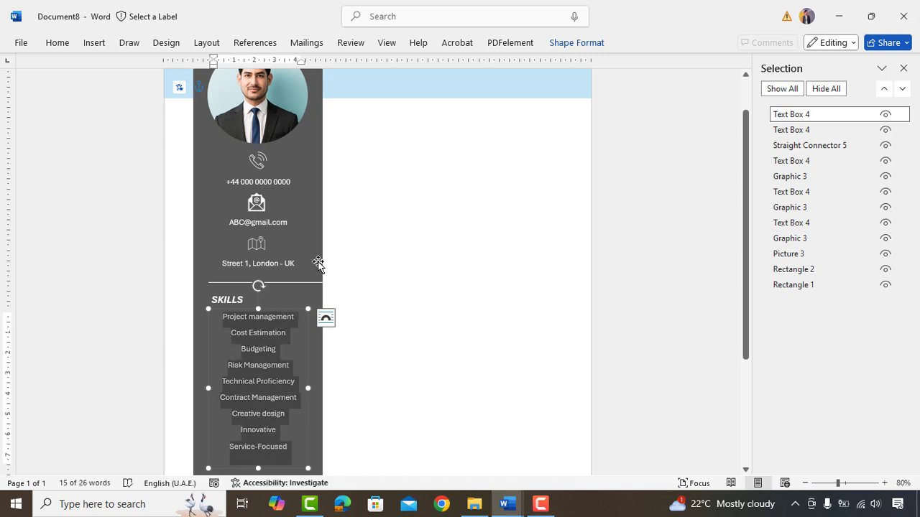
left_click(68, 45)
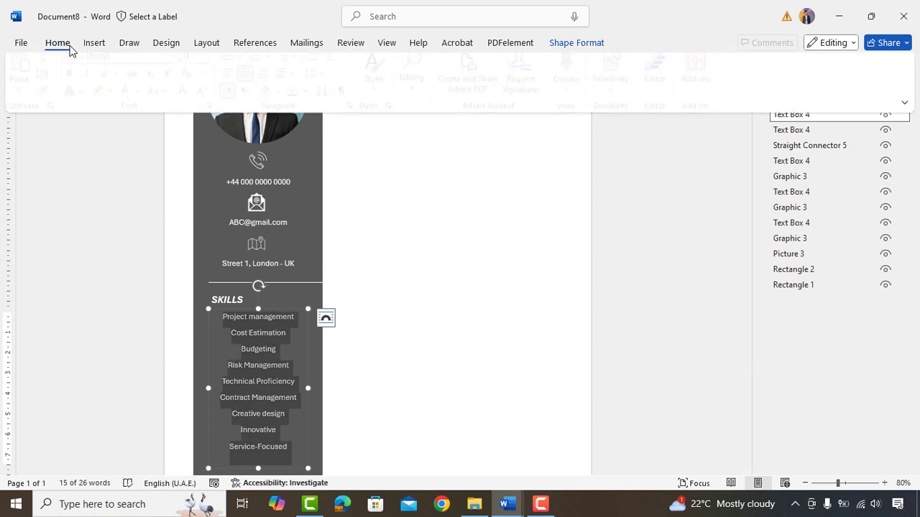
left_click(241, 83)
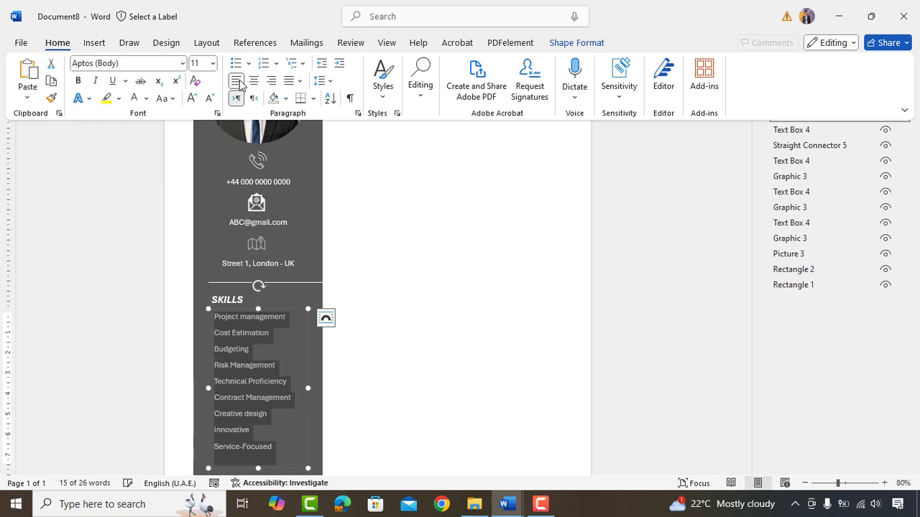
left_click(248, 63)
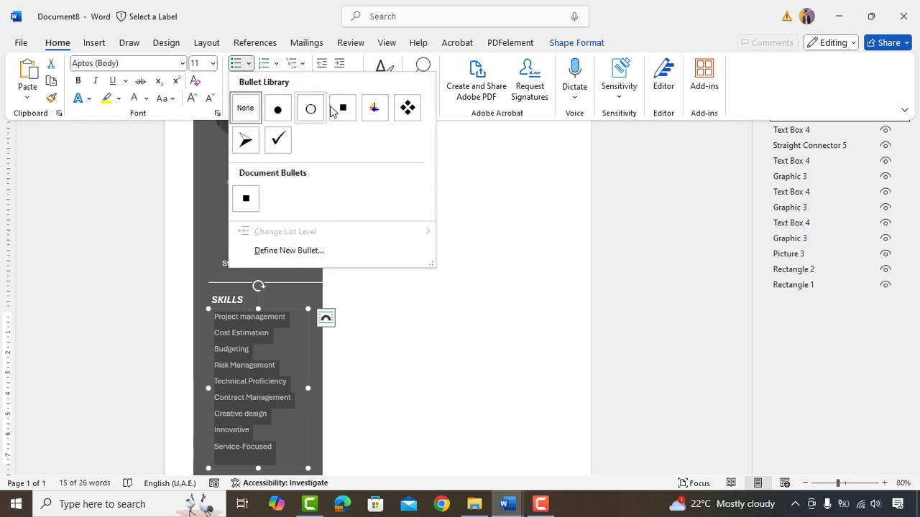
left_click(344, 108)
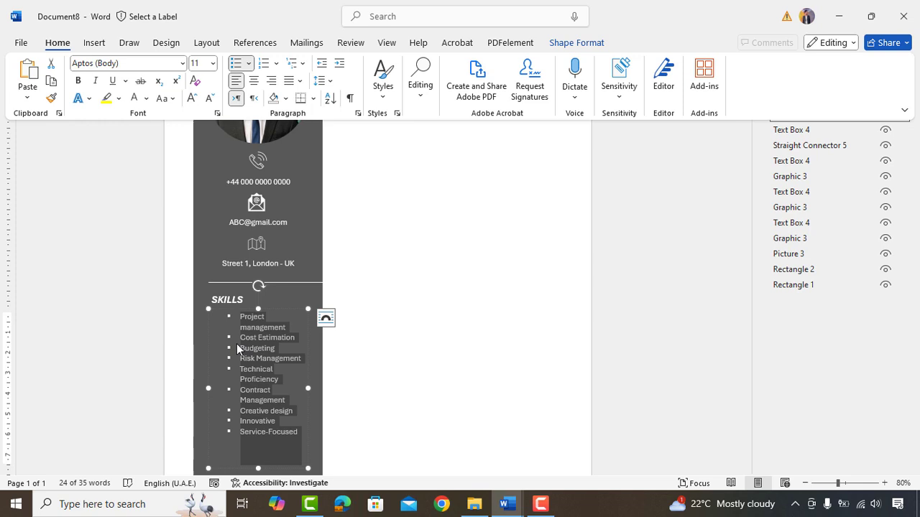
left_click(904, 110)
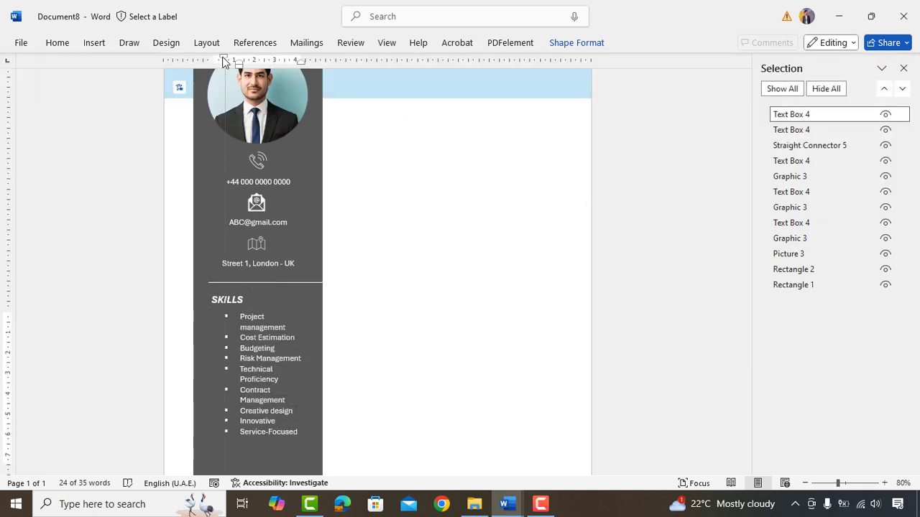
- Reduce the list indent so each skill fits on one line, and increase line spacing
left_click_drag(235, 62, 225, 60)
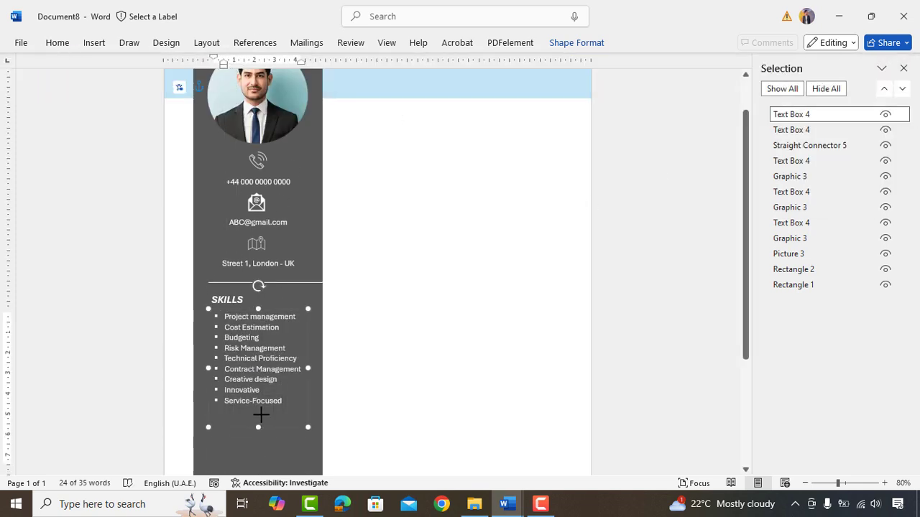
left_click(260, 381)
key("ctrl+a")
left_click(57, 42)
left_click(324, 77)
left_click(338, 108)
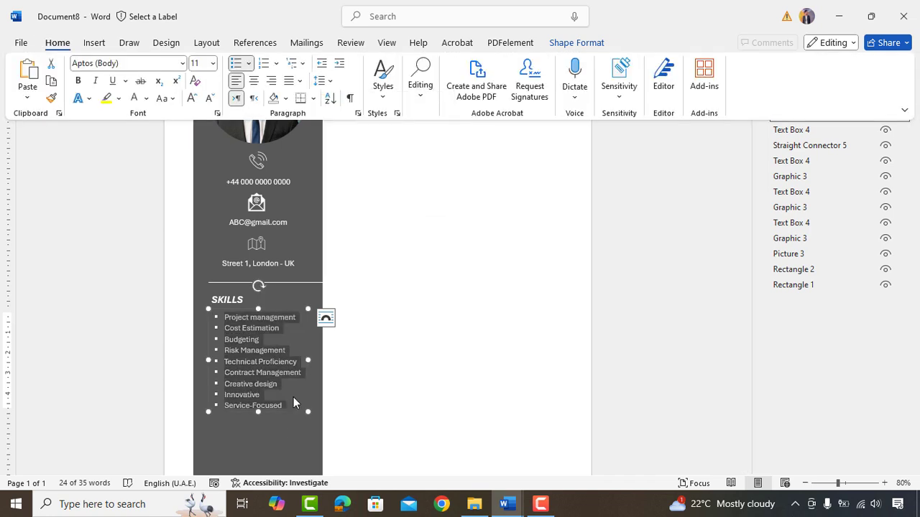
left_click(367, 328)
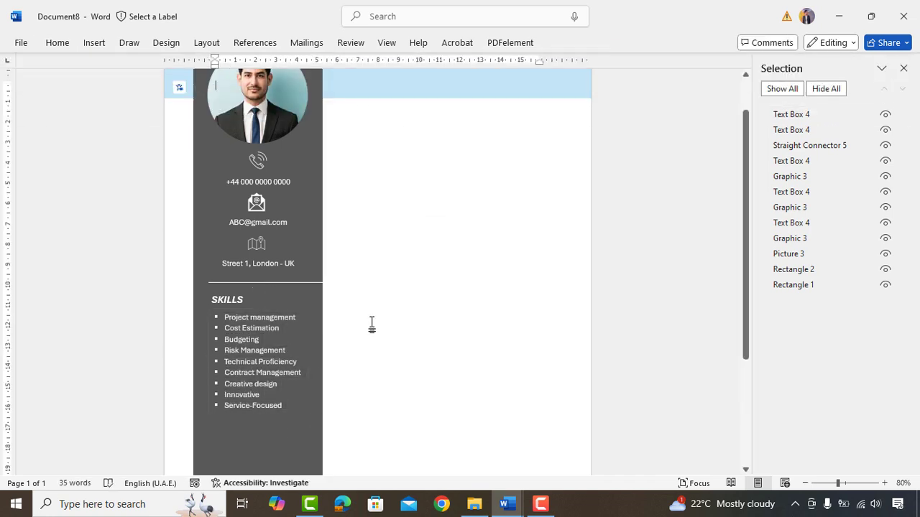
- Draw a straight divider line under the skills list in the sidebar
scroll(275, 299, "down", 1)
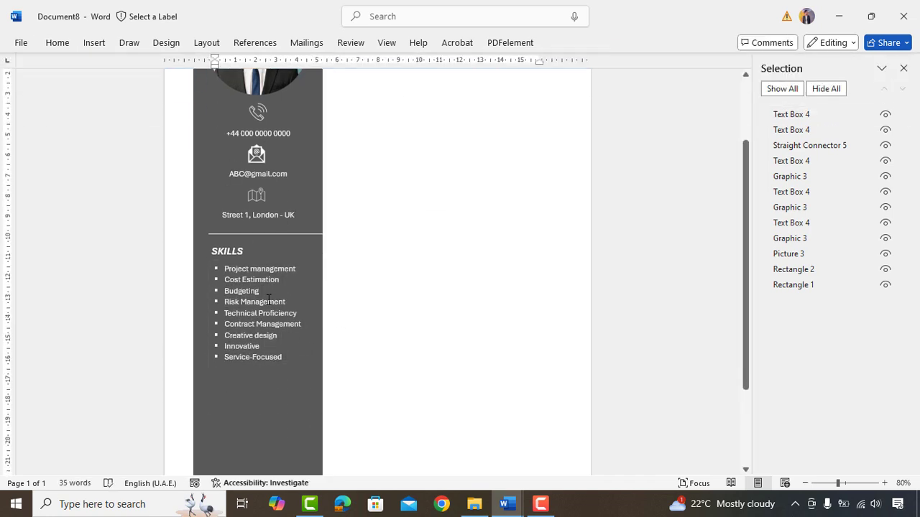
left_click(94, 42)
left_click(191, 63)
left_click(208, 101)
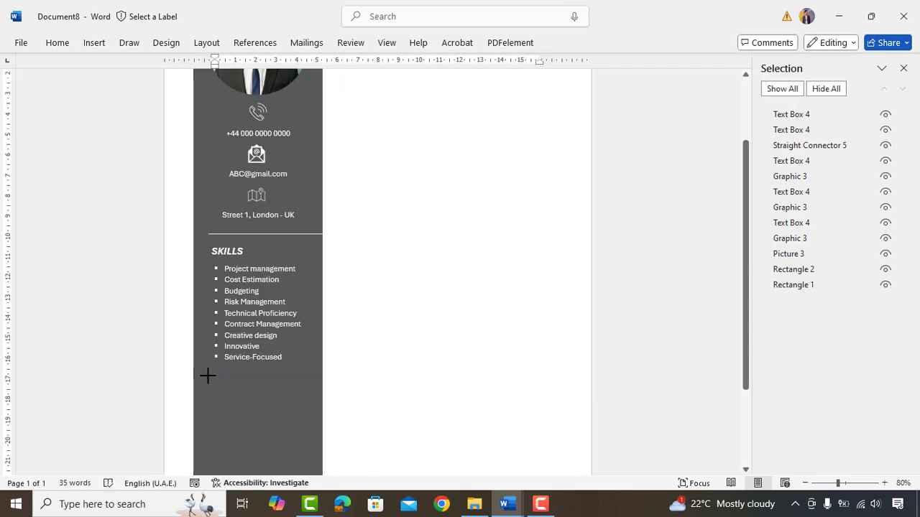
left_click_drag(208, 375, 322, 375)
left_click(567, 42)
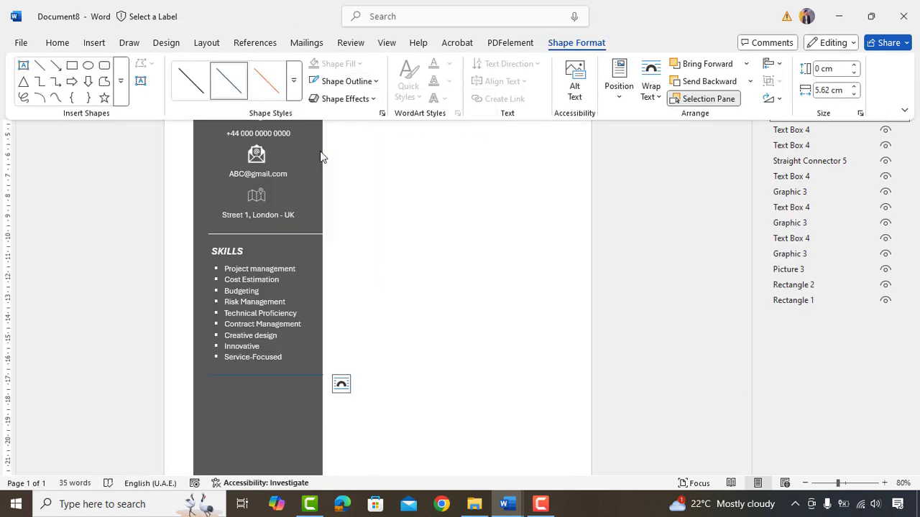
scroll(321, 156, "down", 1)
- Duplicate the SKILLS heading below the divider, widen it and retype it as CERTIFICATION
left_click(229, 206)
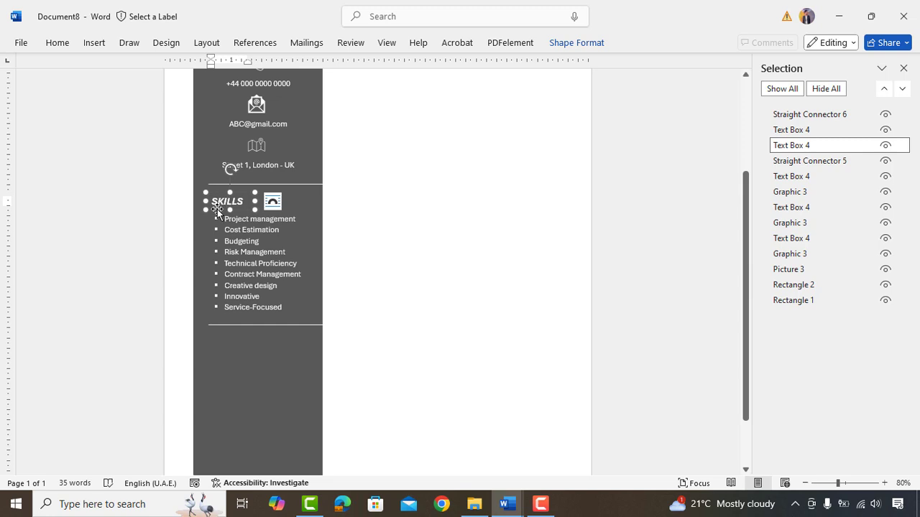
key("ctrl+c")
key("ctrl+v")
left_click_drag(218, 209, 215, 350)
left_click_drag(252, 341, 307, 342)
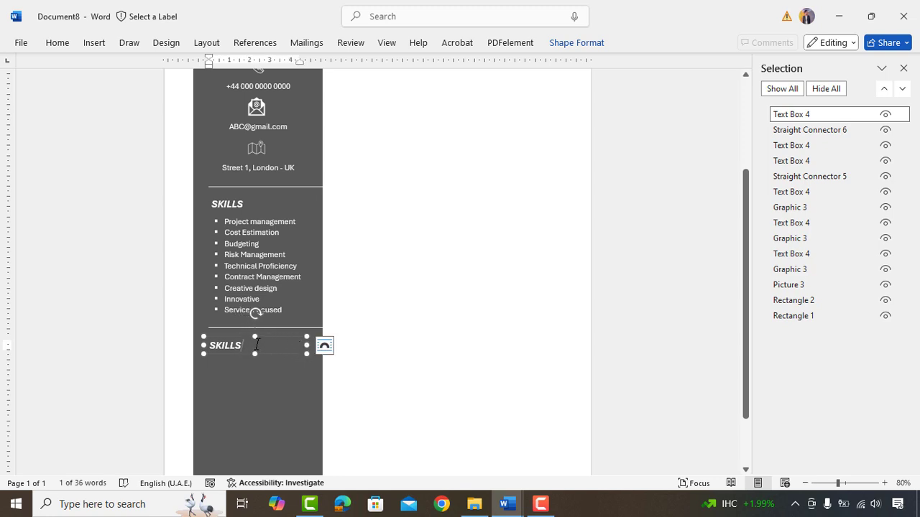
key("ctrl+a")
type("CERTIFI")
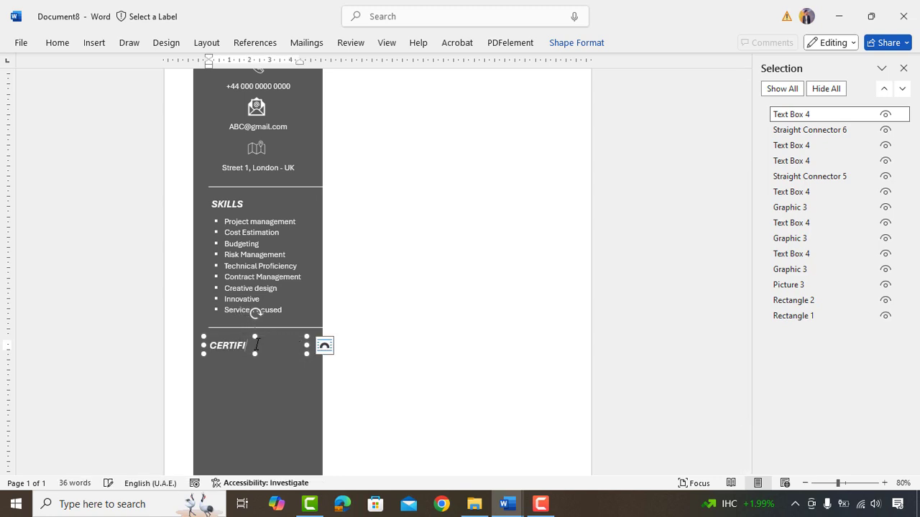
left_click(245, 275)
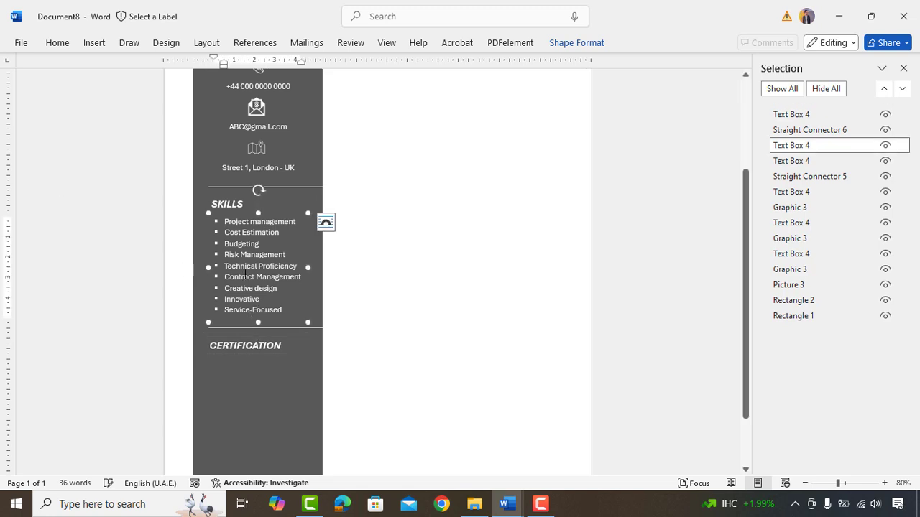
- Copy the skills list below CERTIFICATION and replace its bullets with PMP and LEED AP certifications
left_click_drag(235, 326, 234, 440)
key("ctrl+a")
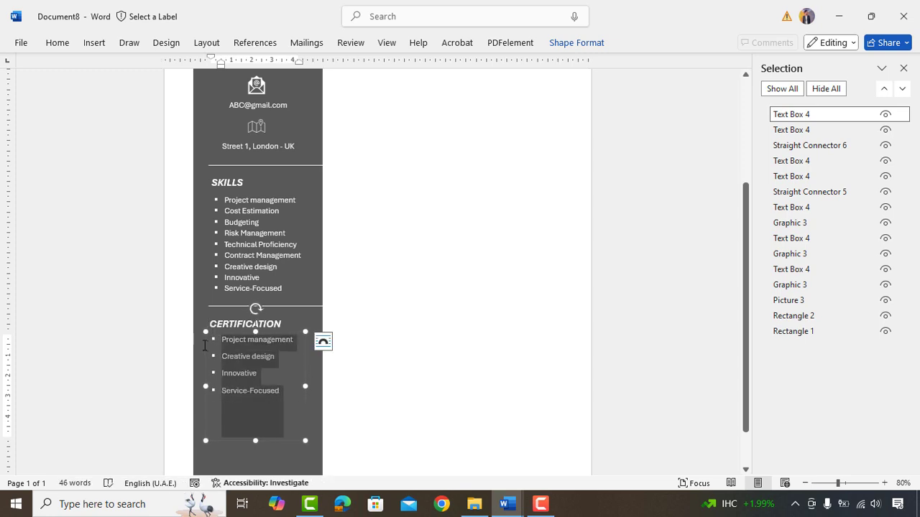
key("Delete")
type("Professional (PMP")
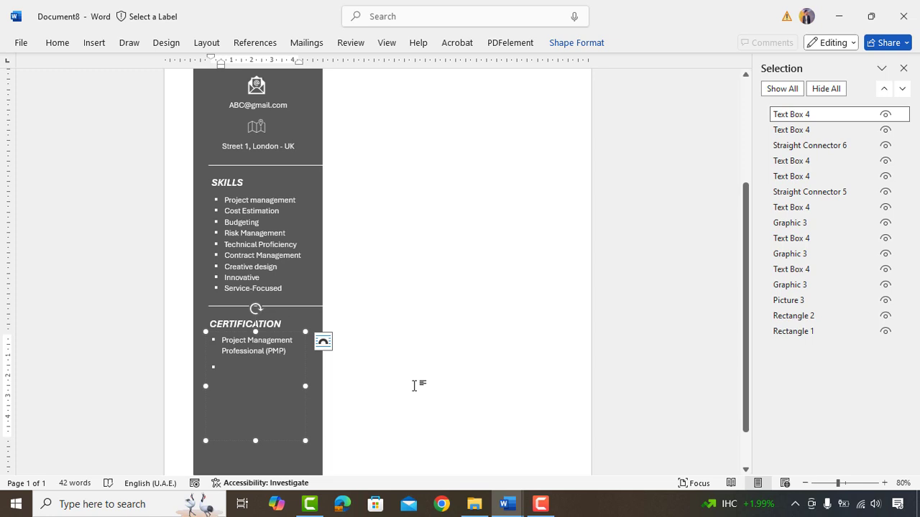
key("Return")
type("LEED AP")
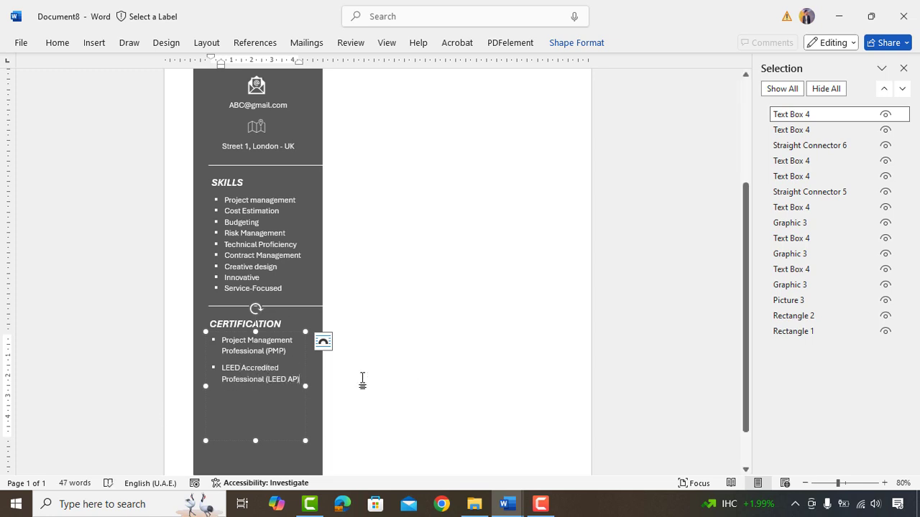
type(")")
key("Escape")
left_click(391, 335)
scroll(391, 335, "down", 1)
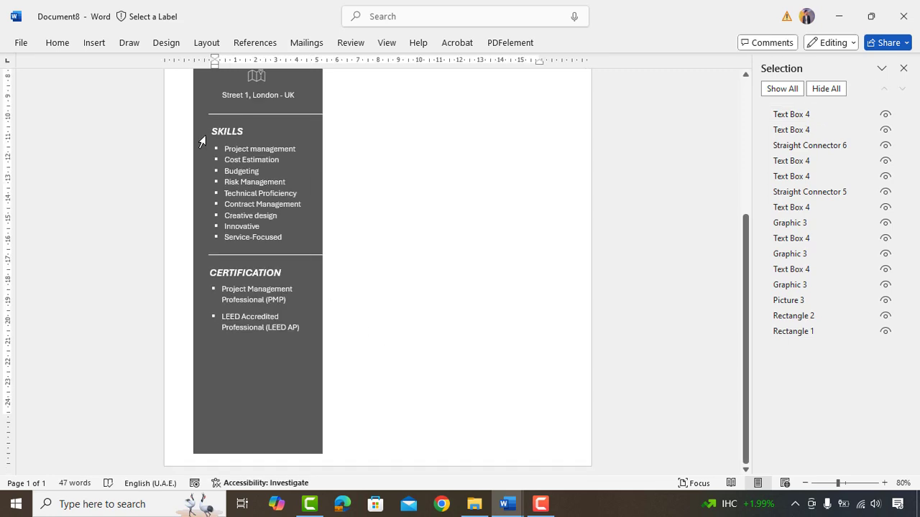
- Draw a white divider line under the certification list
left_click(95, 42)
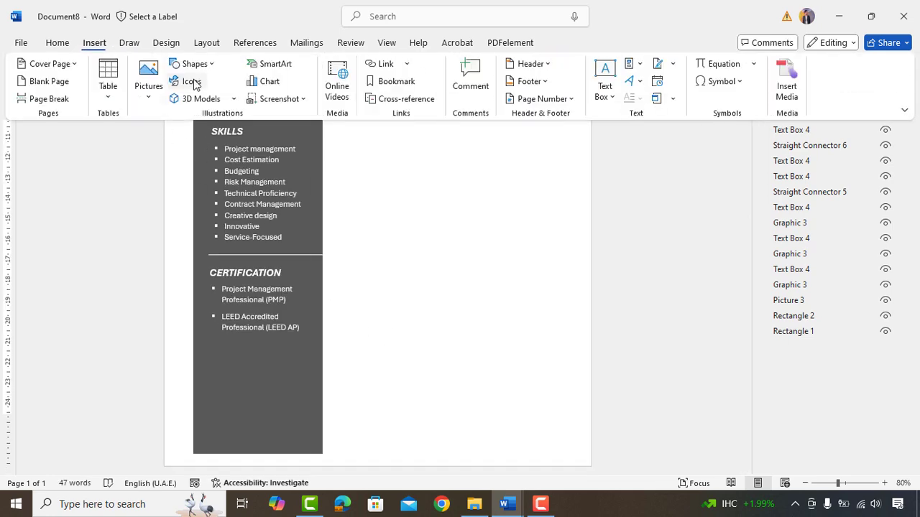
left_click(194, 64)
left_click(191, 100)
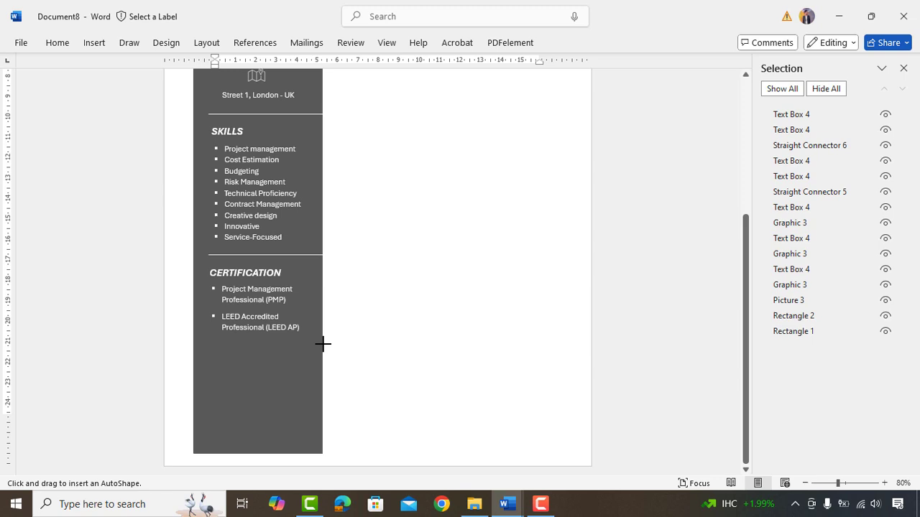
left_click_drag(322, 343, 220, 344)
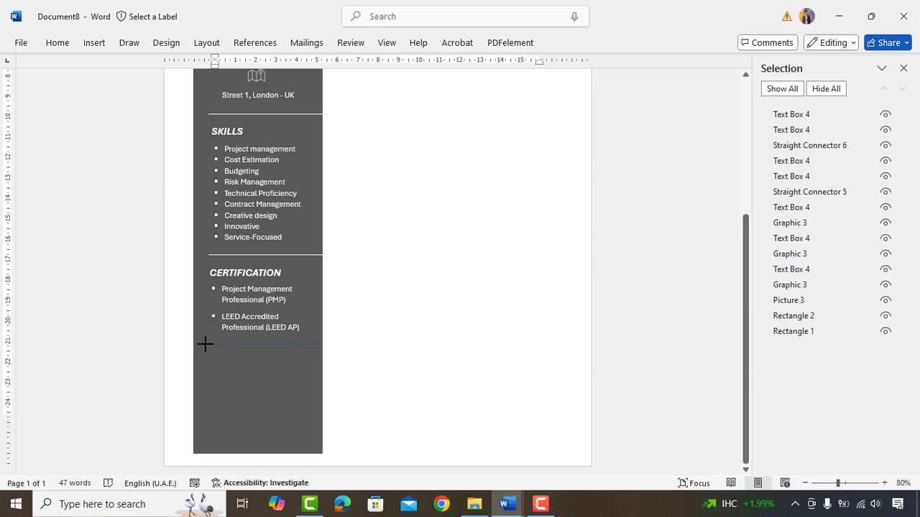
left_click(577, 41)
left_click(339, 139)
left_click(323, 148)
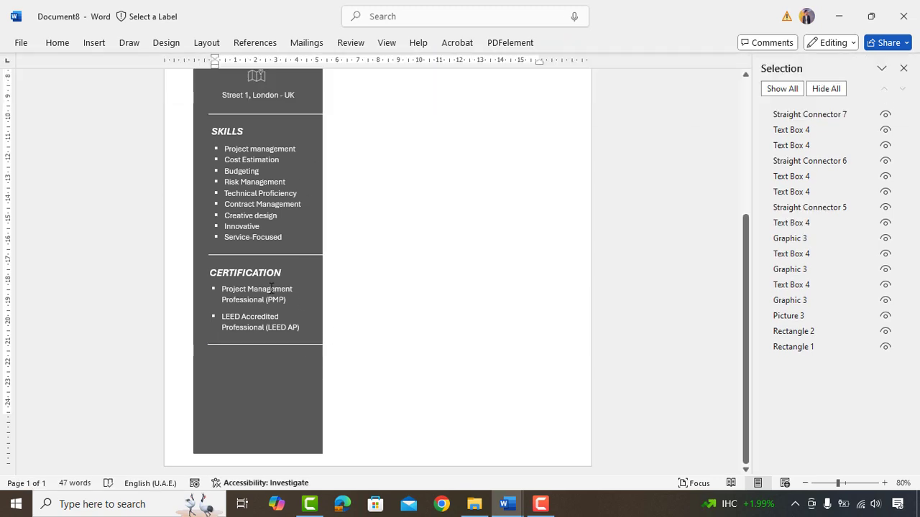
- Duplicate the CERTIFICATION heading below the new line and retype it as LANGUAGES
left_click(235, 278)
left_click_drag(235, 282, 236, 355)
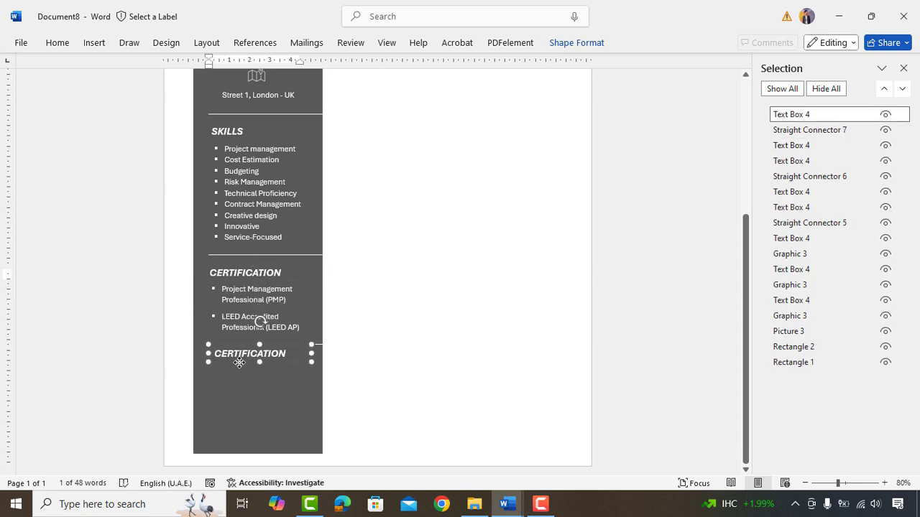
type("LANGUAGES")
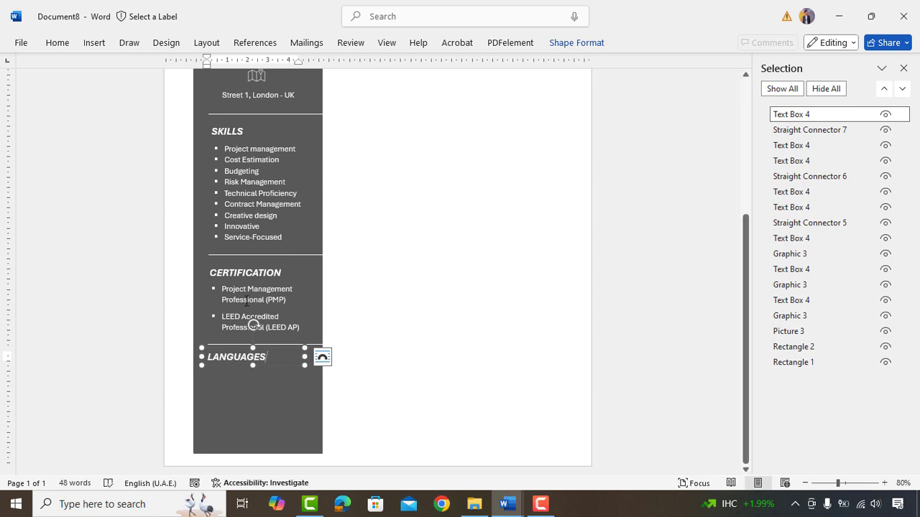
left_click(253, 325)
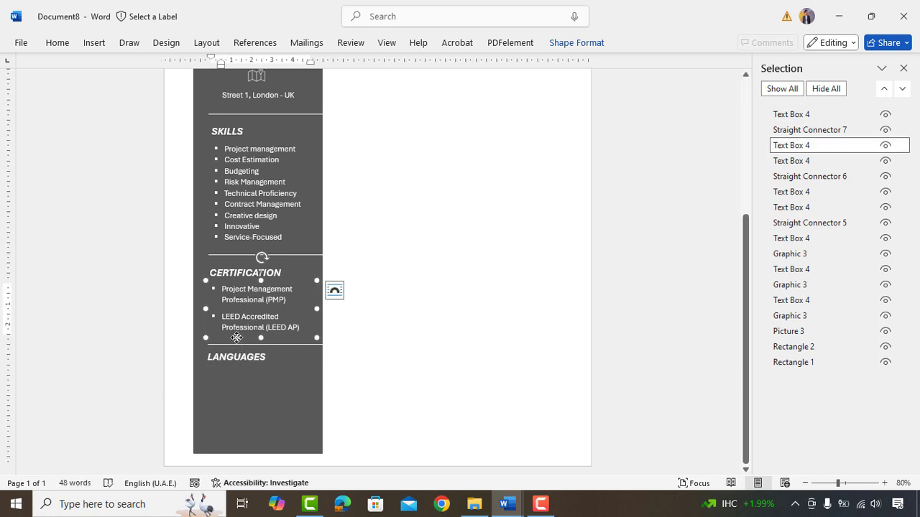
- Copy the list below LANGUAGES and replace its bullets with English – A1, German – C2, Spanish – A2
left_click_drag(253, 325, 276, 429)
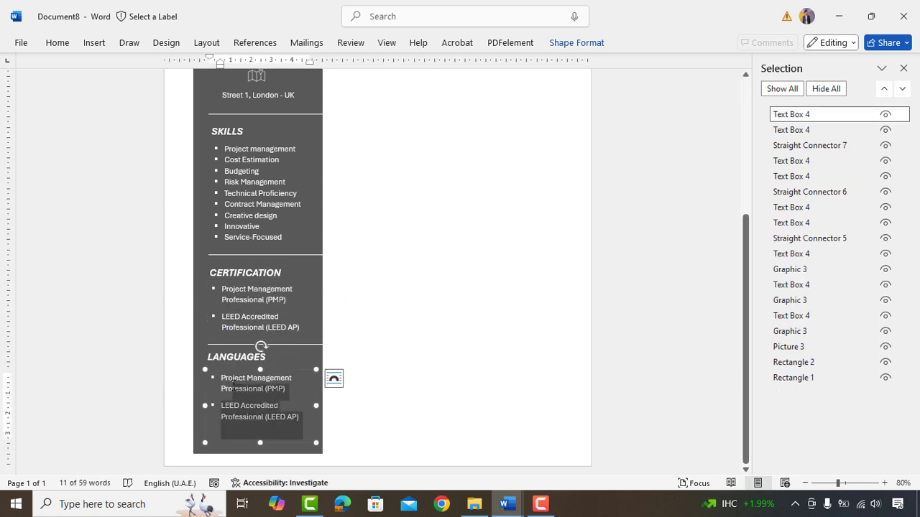
key("ctrl+a")
key("Delete")
type("ENGL")
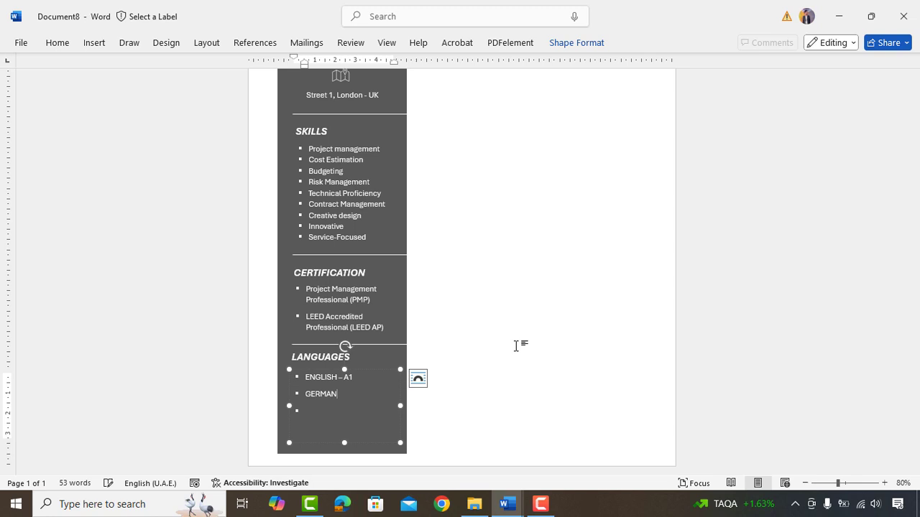
type("2")
key("Return")
type("SPAI")
left_click(321, 430)
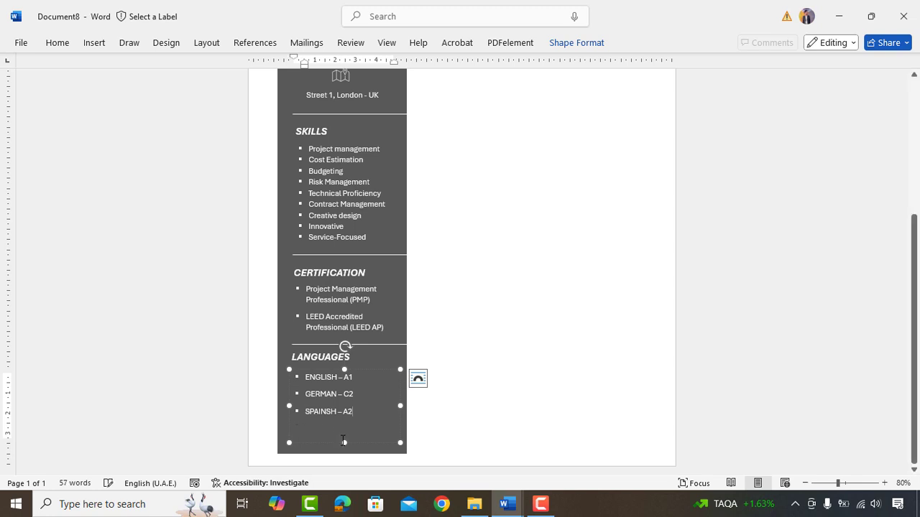
key("BackSpace")
left_click_drag(341, 424, 323, 373)
key("ctrl+Home")
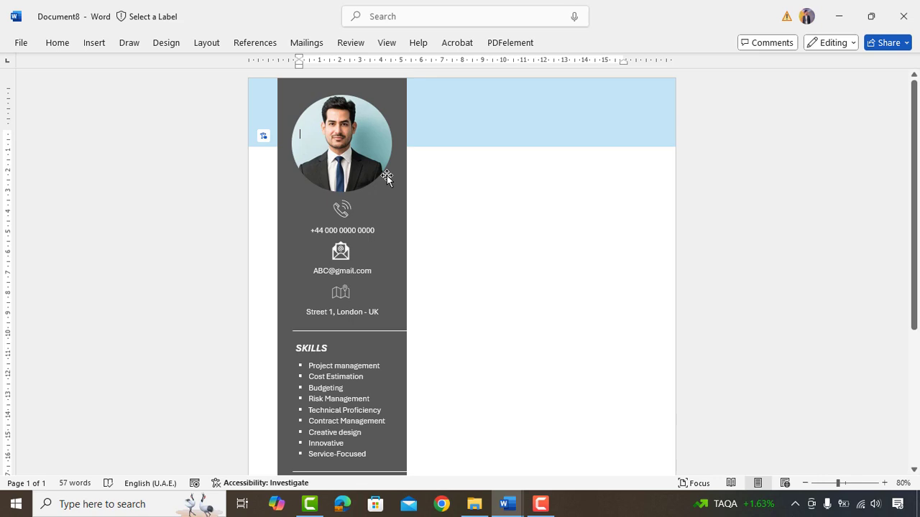
- Copy the SKILLS heading box into the blue header and type the candidate's name in it
key("ctrl+p")
key("Escape")
left_click(309, 350)
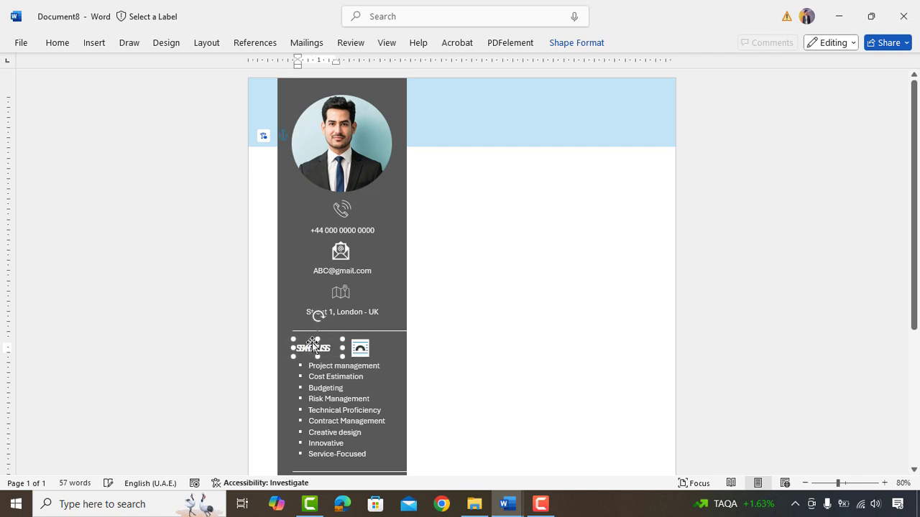
left_click_drag(309, 350, 557, 129)
left_click(493, 115)
key("ctrl+a")
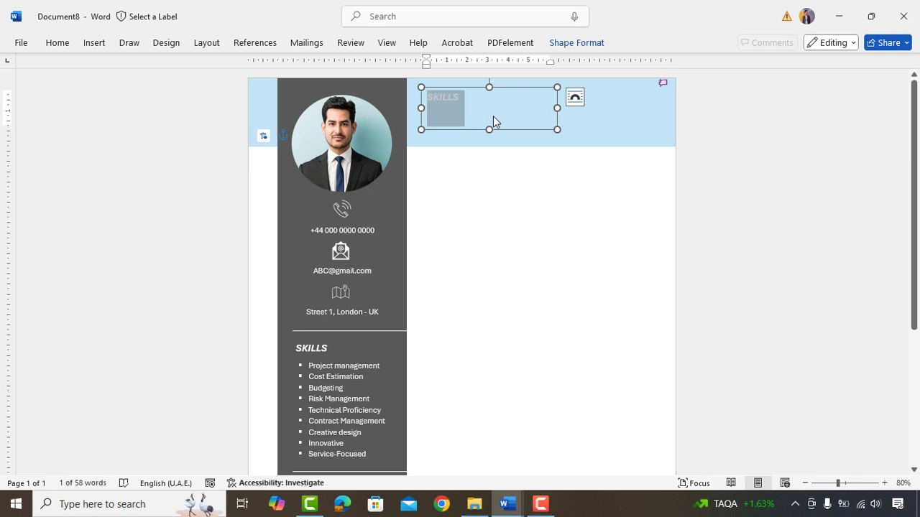
- Make the name black at 28 pt, pin the ribbon open, and make the box slightly taller
key("ctrl+a")
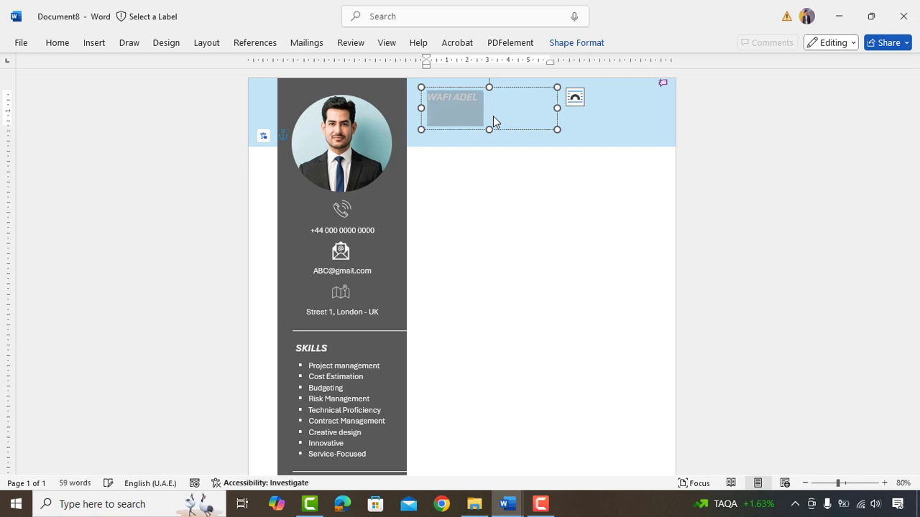
left_click(57, 43)
left_click(903, 111)
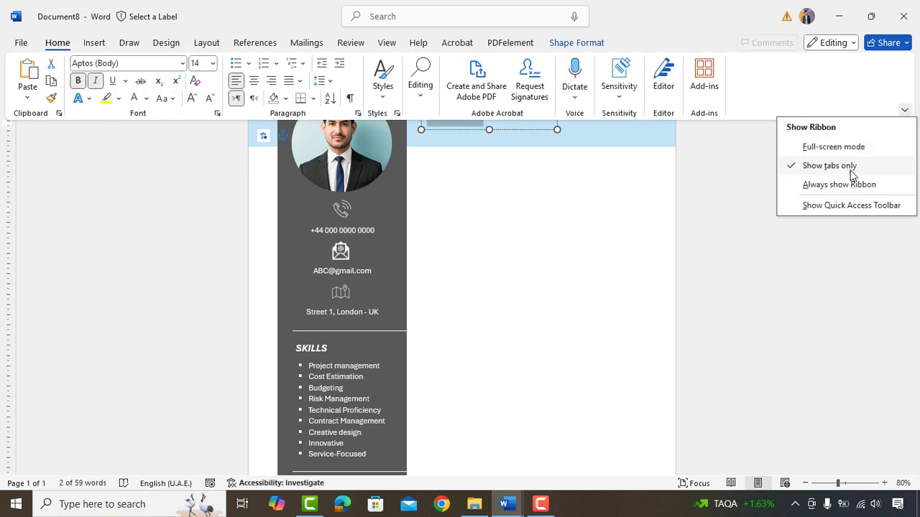
left_click(854, 180)
left_click(146, 98)
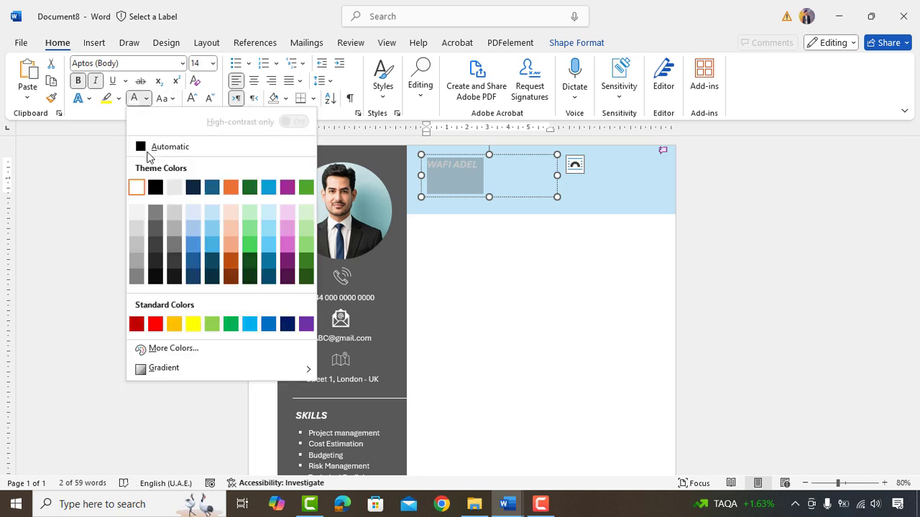
left_click(149, 147)
left_click(213, 63)
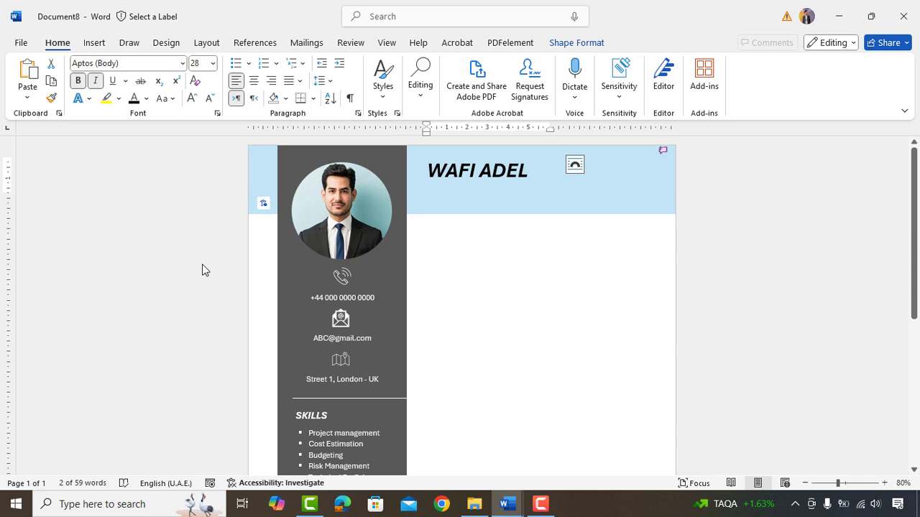
key("ctrl+a")
left_click_drag(489, 196, 489, 200)
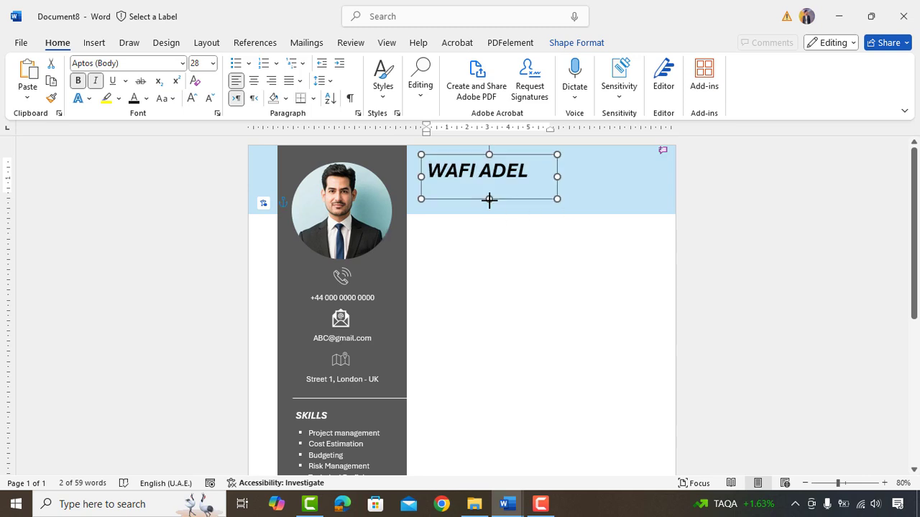
left_click(509, 194)
- Add 'Civil Engineer' under the name, remove the space after the name line, and unbold the title
type("c")
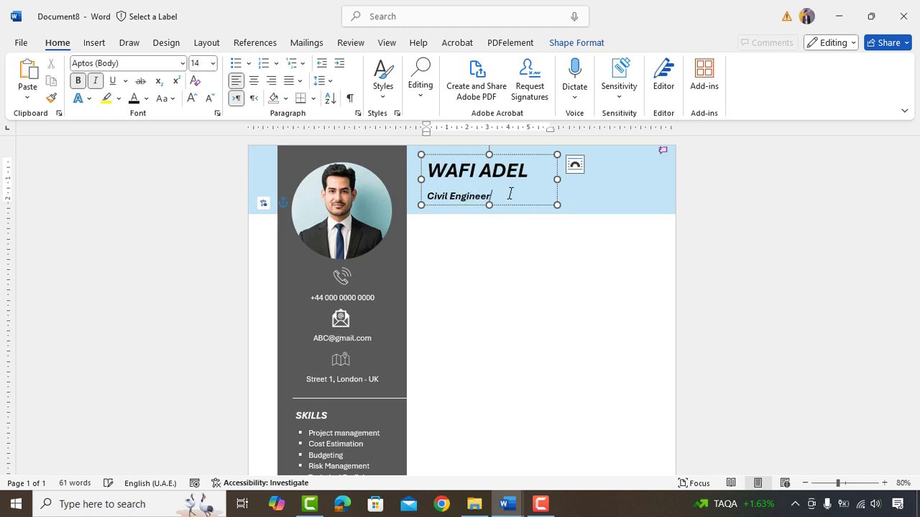
left_click(536, 171)
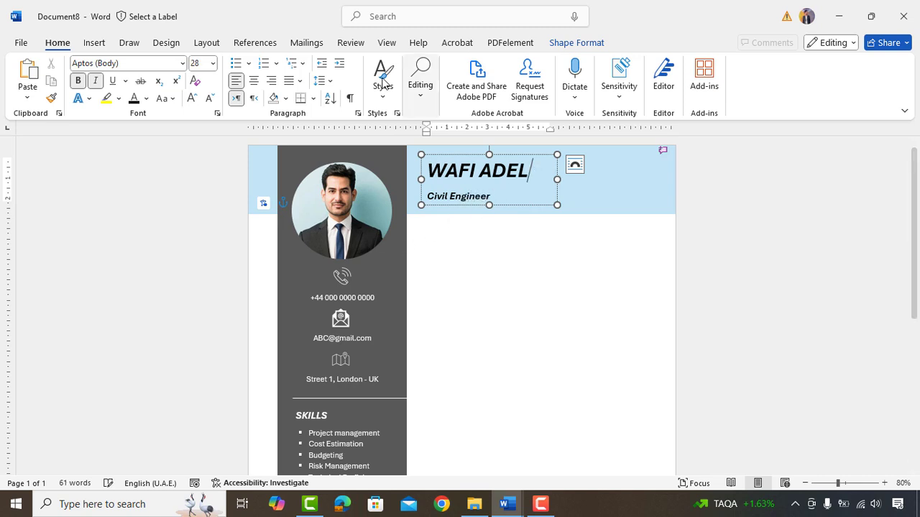
left_click(321, 80)
left_click(371, 250)
left_click_drag(497, 190, 422, 189)
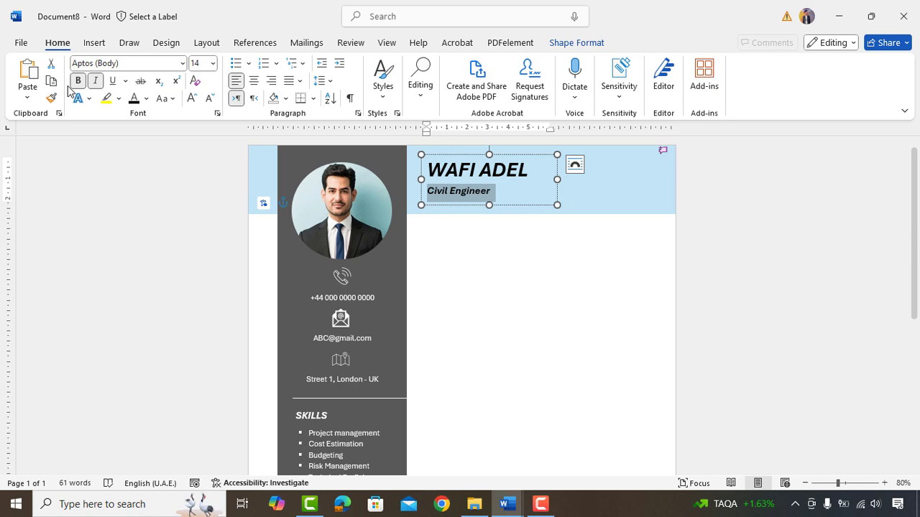
left_click(497, 189)
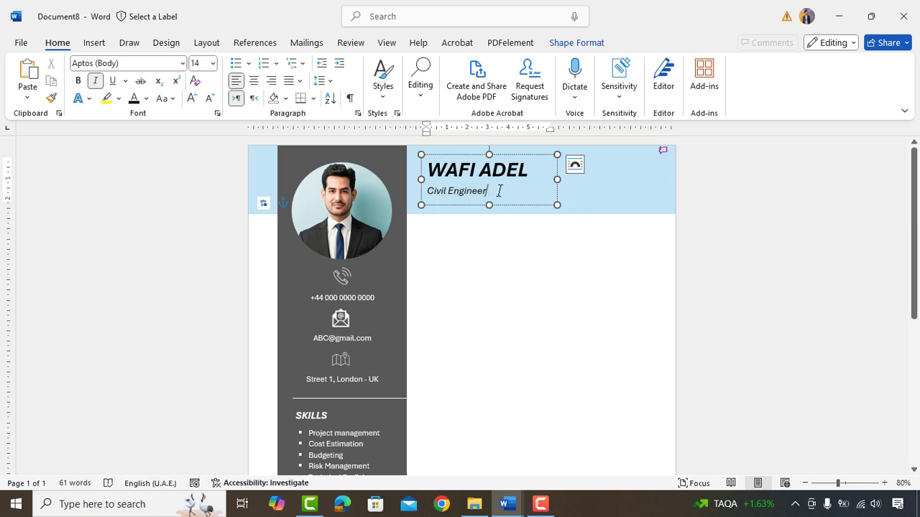
- Centre the name and title, shift their box toward the header's middle, and check the print preview
key("ctrl+a")
key("ctrl+e")
left_click_drag(465, 157, 494, 153)
key("ctrl+p")
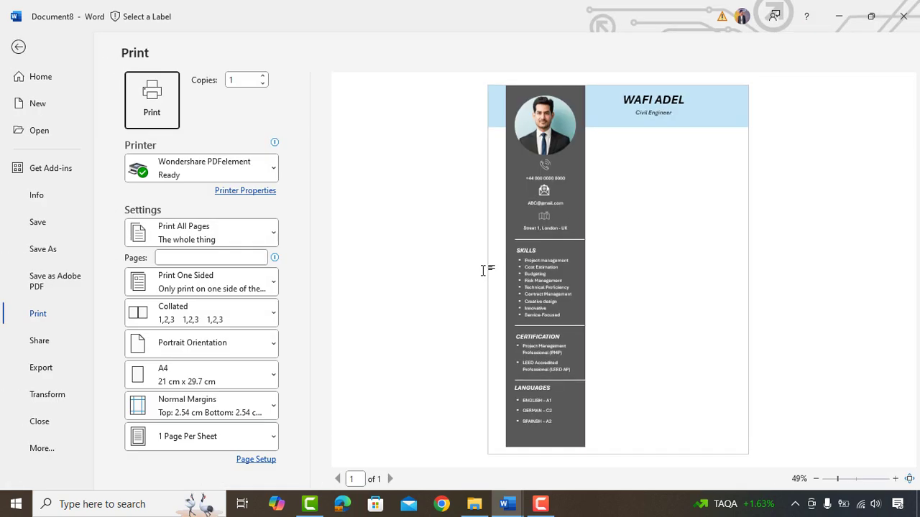
left_click(18, 47)
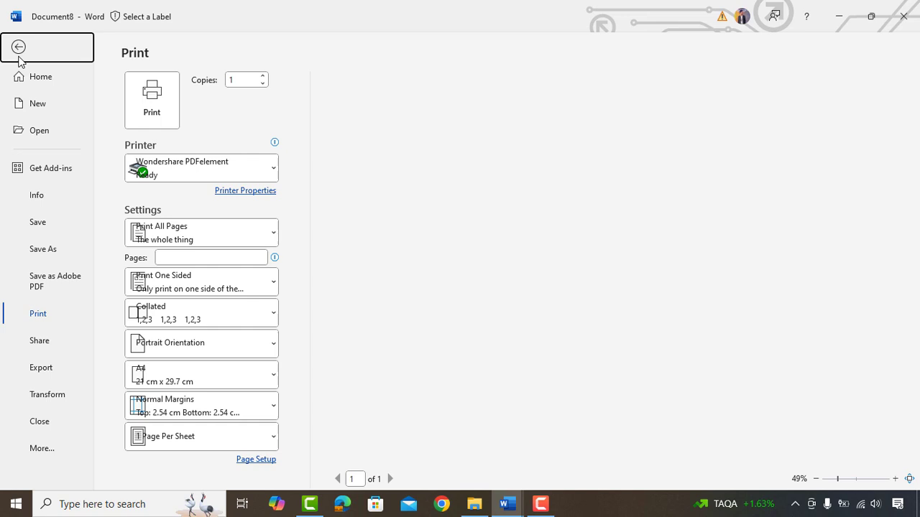
left_click(489, 189)
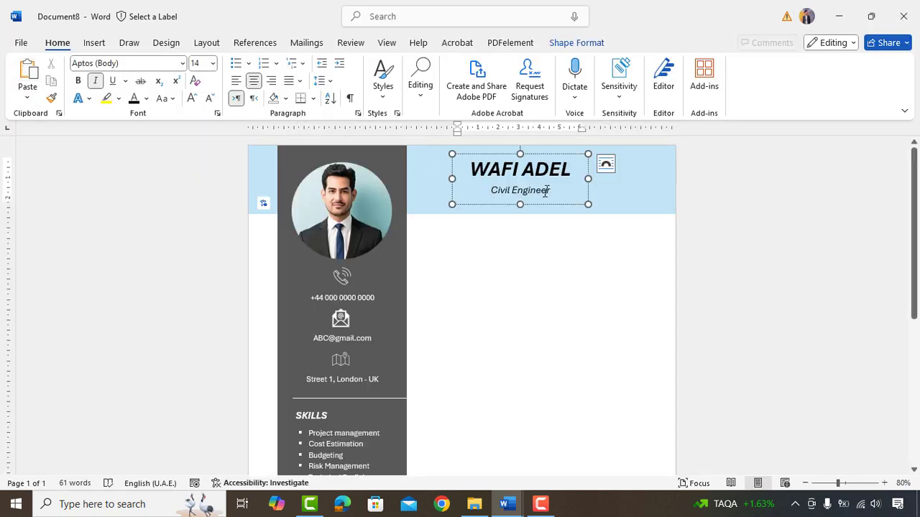
triple_click(491, 190)
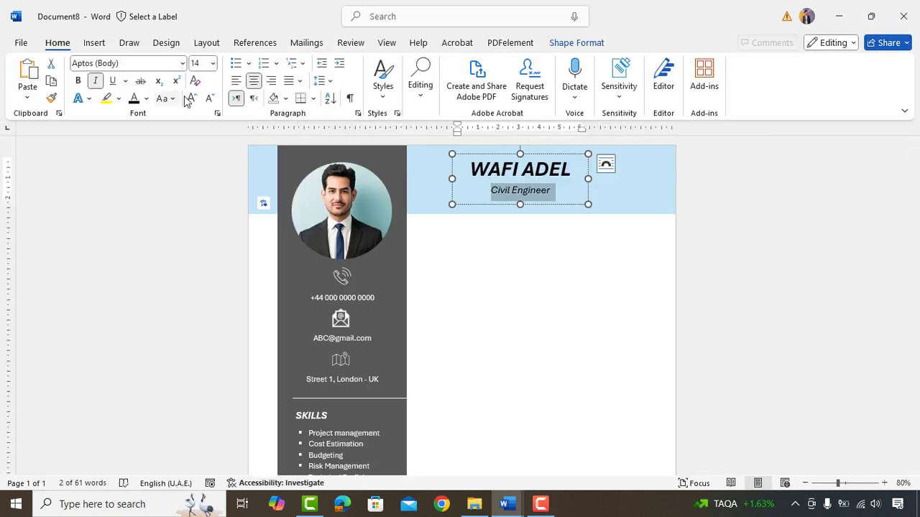
- Duplicate the name box below the header as a left-aligned 16 pt SUMMARY heading, resized to fit
left_click(517, 246)
left_click(504, 205)
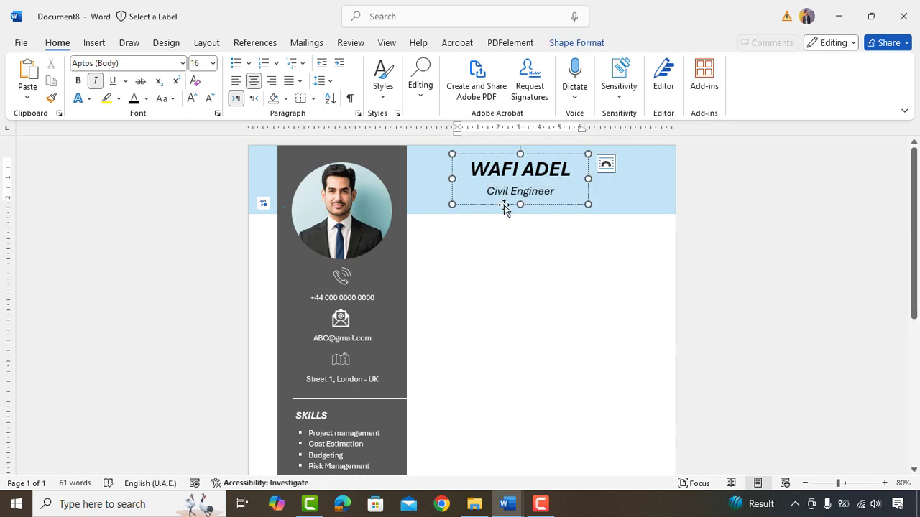
left_click_drag(504, 205, 458, 267)
left_click_drag(429, 237, 492, 271)
key("BackSpace")
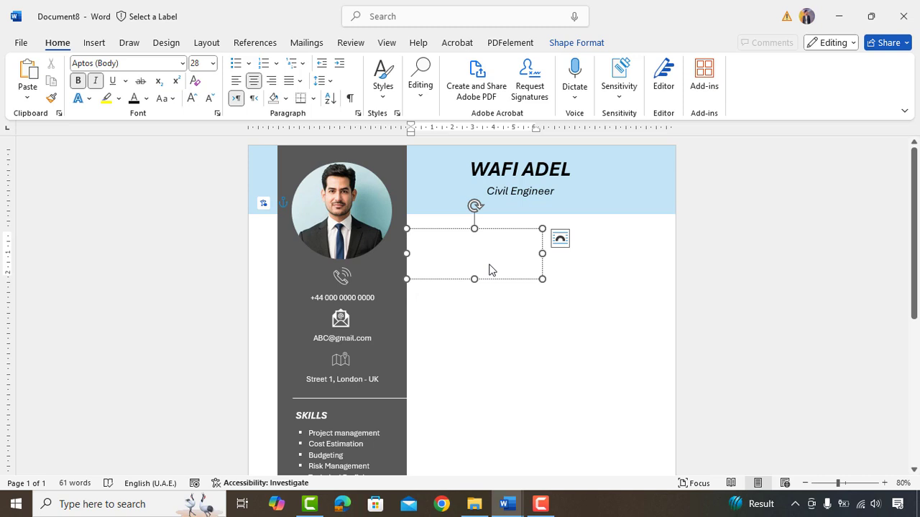
type("SUMMARY")
key("ctrl+a")
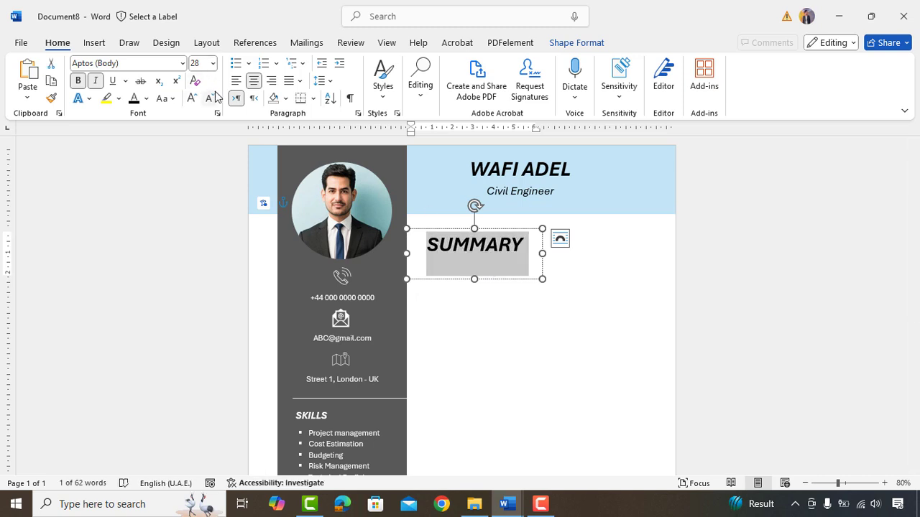
left_click(210, 97)
left_click(209, 98)
left_click(210, 98)
left_click(210, 97)
left_click(210, 98)
left_click(209, 98)
left_click(237, 80)
left_click_drag(474, 279, 473, 249)
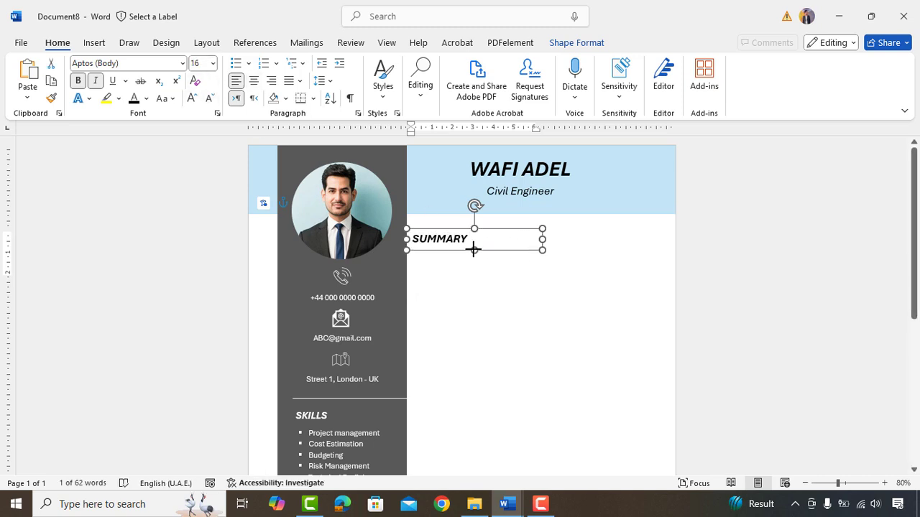
left_click_drag(542, 239, 473, 225)
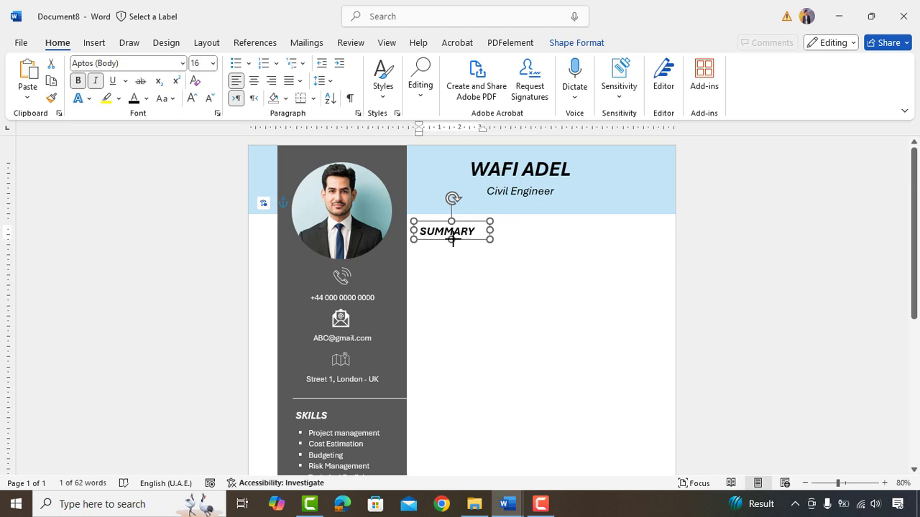
- Copy the SUMMARY box beneath the heading and paste the summary paragraph into it
left_click(451, 244)
left_click(448, 241)
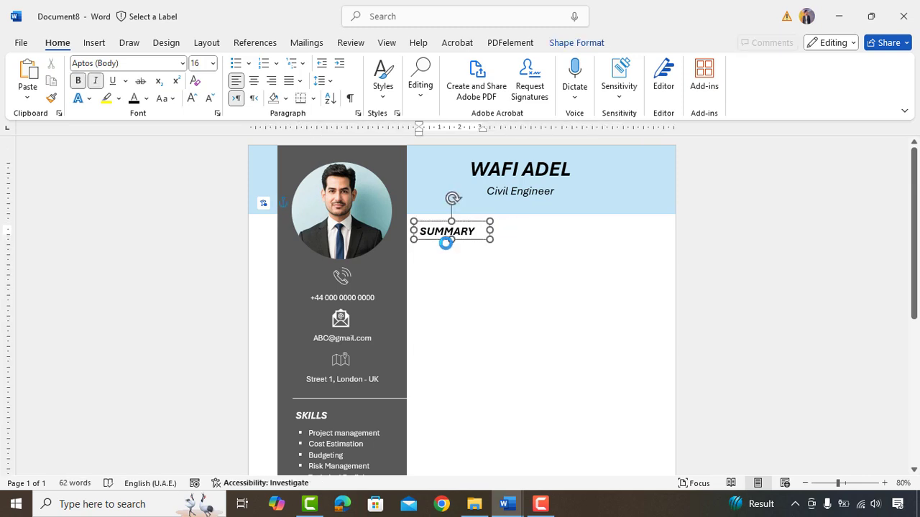
key("ctrl+c")
key("ctrl+v")
left_click_drag(445, 243, 660, 294)
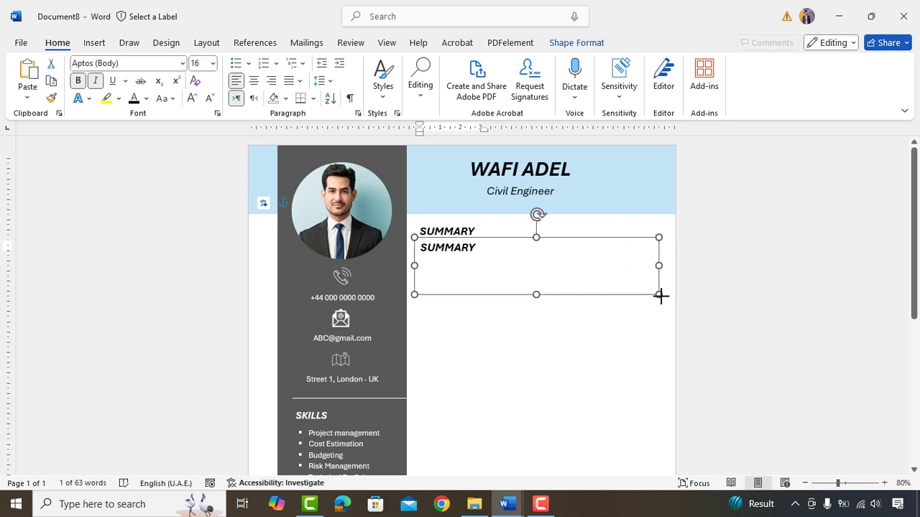
left_click(474, 279)
key("ctrl+a")
key("Delete")
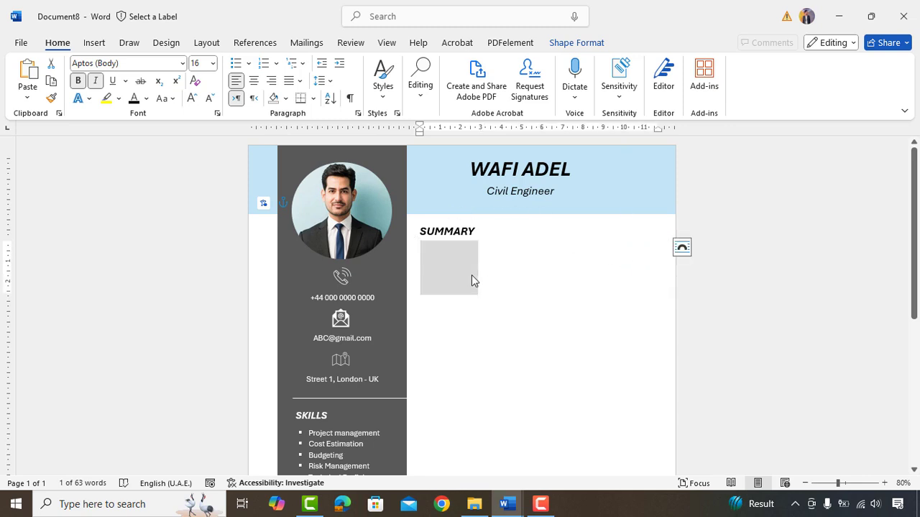
key("ctrl+v")
- Justify the summary paragraph and line its box up under the heading
key("ctrl+a")
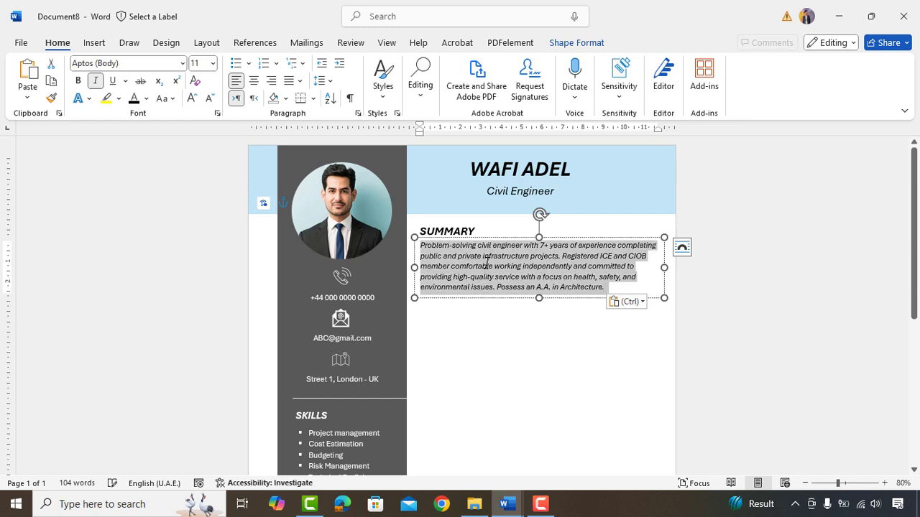
left_click(298, 81)
left_click(308, 99)
left_click(517, 255)
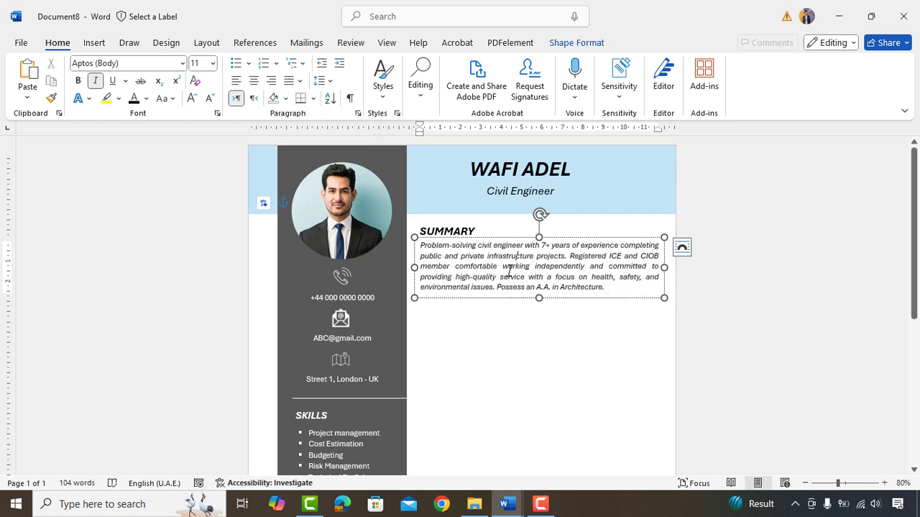
left_click_drag(500, 243, 500, 245)
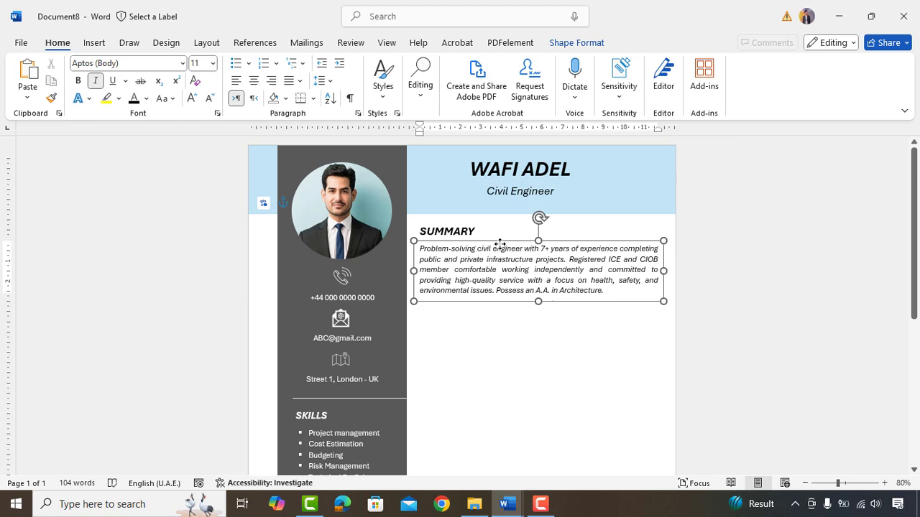
left_click(513, 324)
- Draw a dark grey horizontal divider line below the summary paragraph
left_click(94, 42)
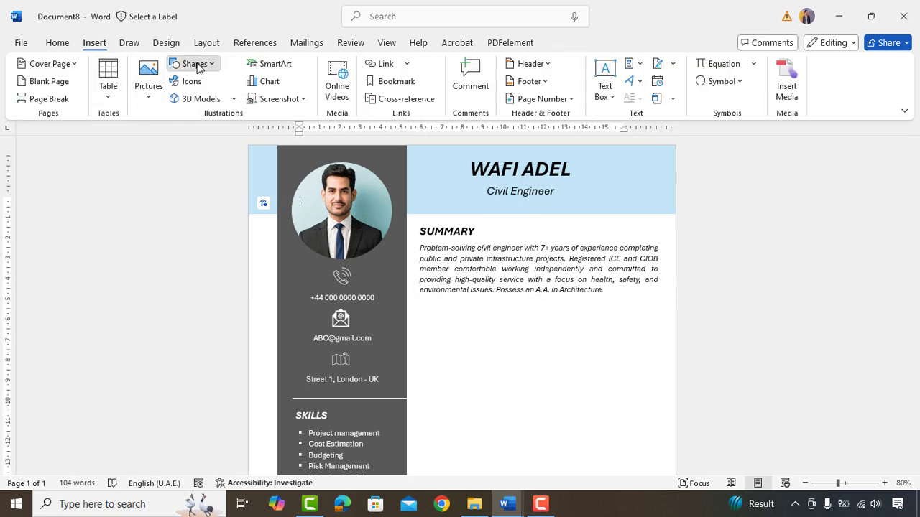
left_click(194, 64)
left_click(192, 100)
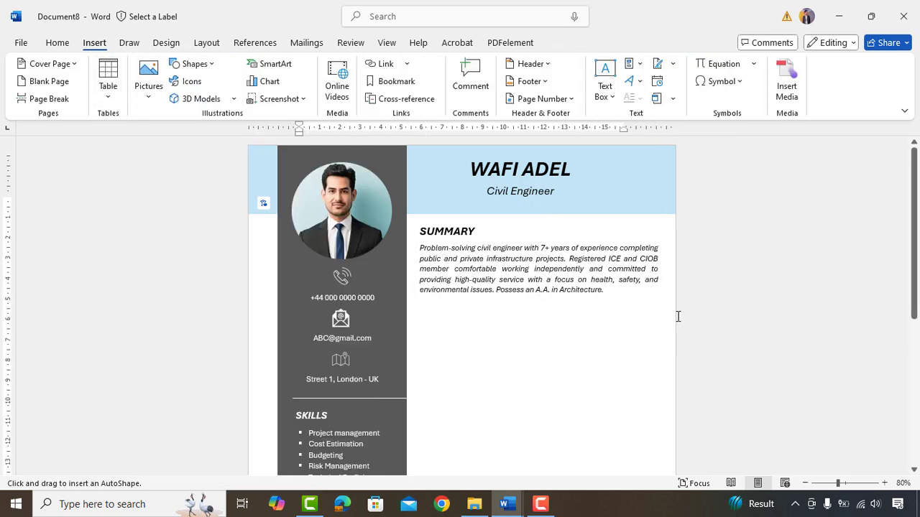
left_click_drag(674, 311, 573, 323)
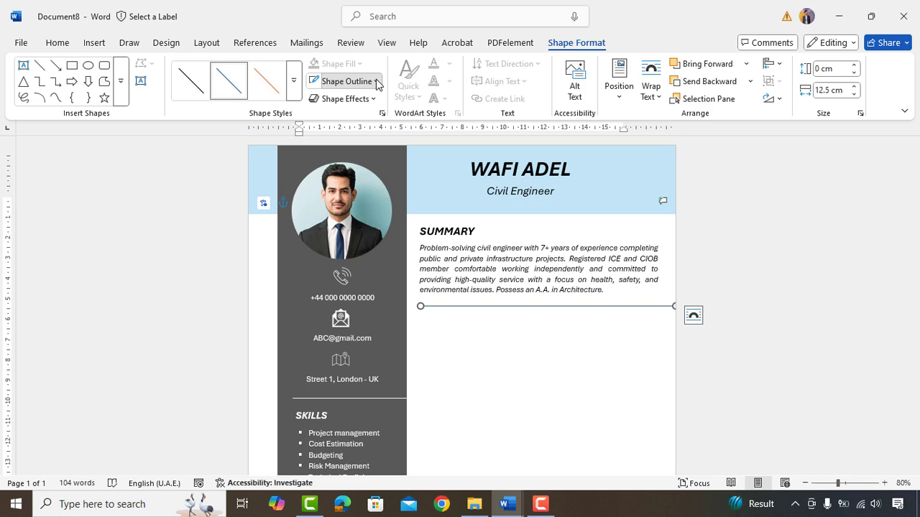
left_click(377, 82)
left_click(335, 186)
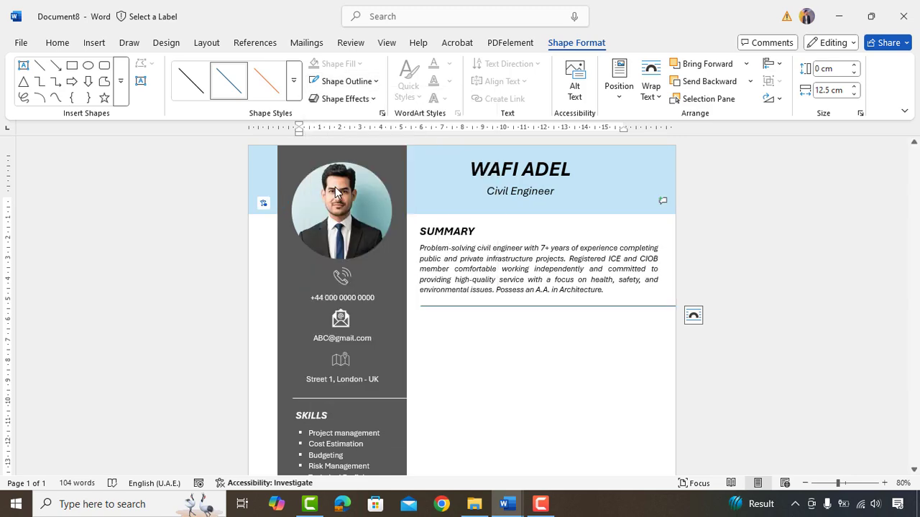
- Duplicate the SUMMARY heading box below the divider, widen it, and retitle it 'WORK EXPERIENCE'
left_click(444, 230)
left_click_drag(444, 230, 436, 325)
left_click_drag(491, 324, 582, 325)
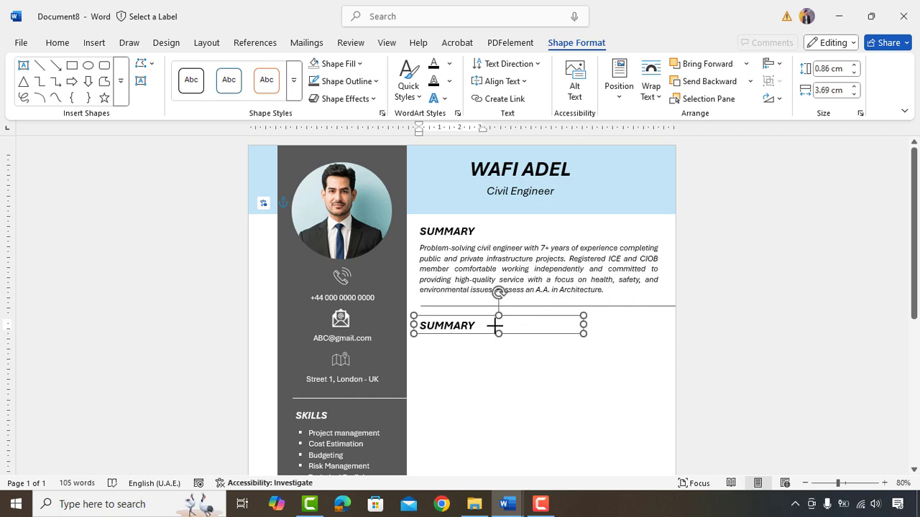
triple_click(496, 327)
type("WORK EXPERI")
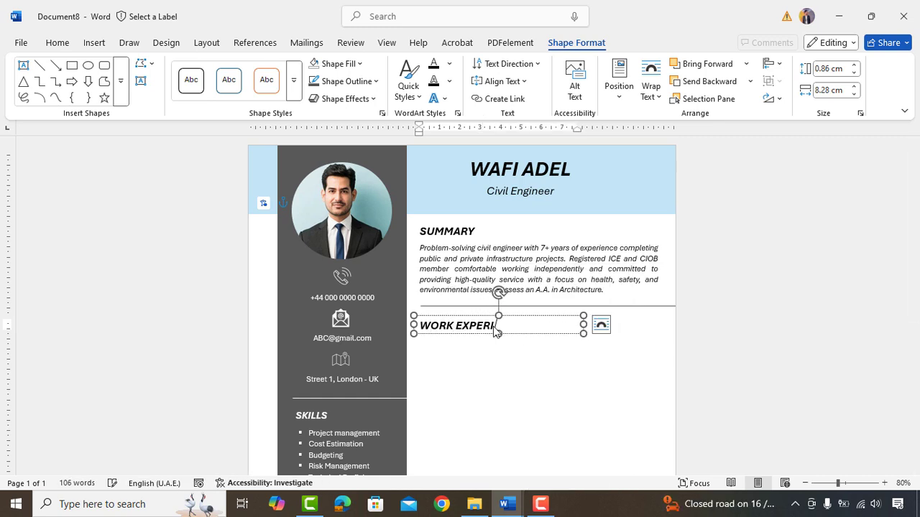
type("ENCE")
- Add a text box under WORK EXPERIENCE with the Civil Engineer and Surveyor Technician job entries
left_click(495, 372)
key("ctrl+v")
left_click_drag(473, 299, 476, 400)
left_click_drag(538, 401, 538, 447)
scroll(517, 317, "up", 2)
left_click(905, 110)
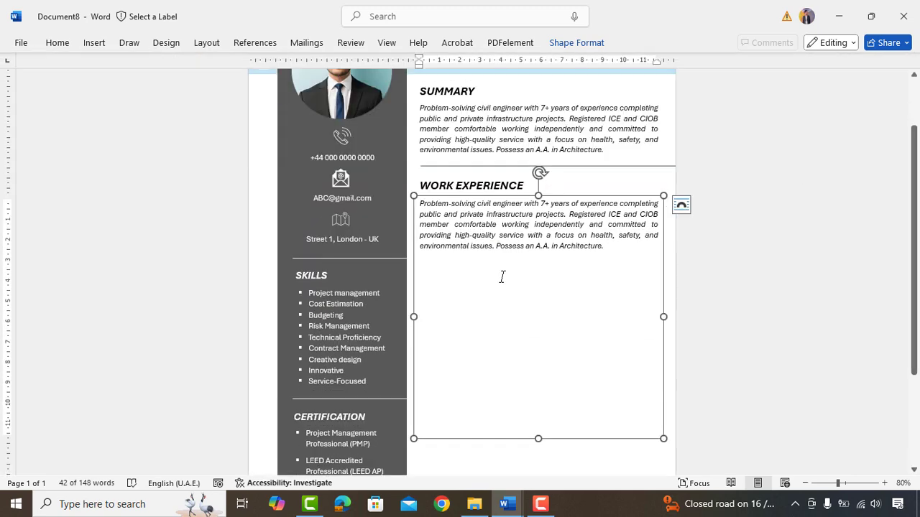
left_click(542, 287)
key("ctrl+v")
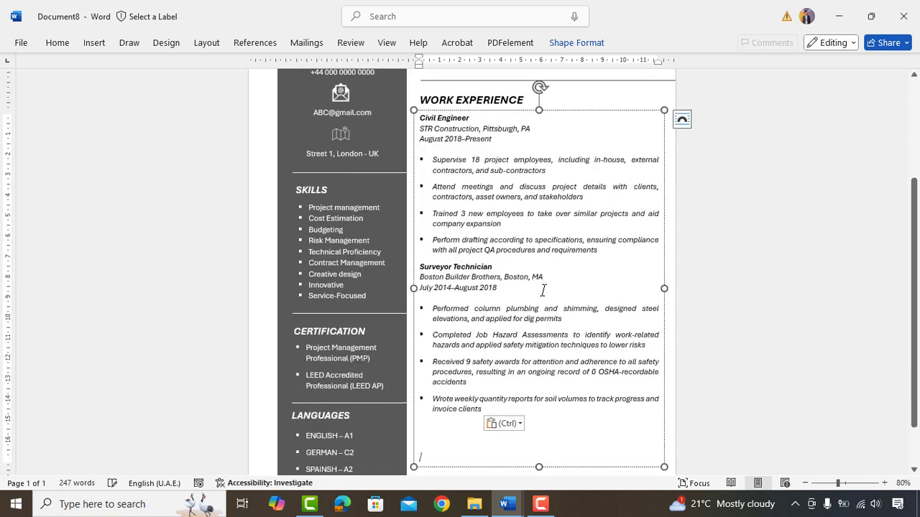
key("BackSpace")
key("BackSpace")
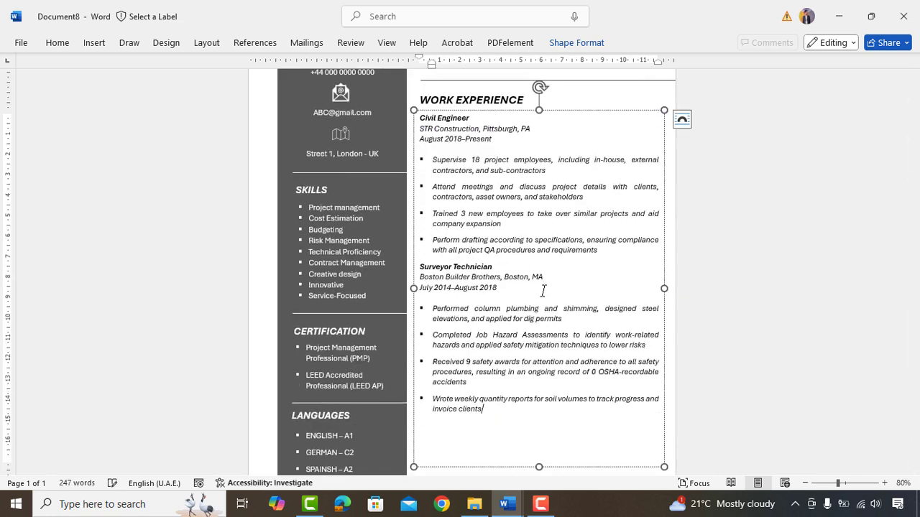
left_click_drag(539, 467, 537, 422)
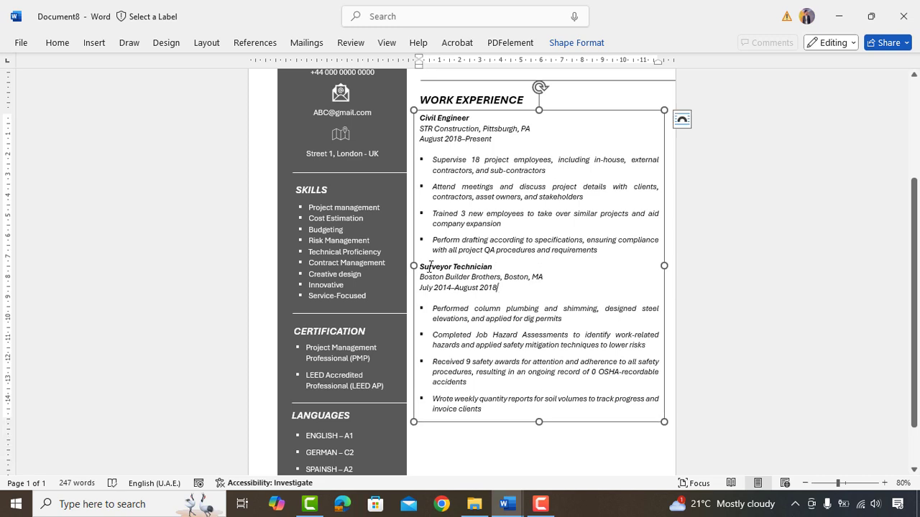
left_click_drag(420, 128, 419, 139)
left_click(466, 160)
- Duplicate the WORK EXPERIENCE heading box below the jobs and retitle it 'EDUCATION'
left_click(550, 94)
key("Down")
key("Down")
key("Down")
key("Down")
key("Down")
key("Down")
key("Down")
key("Down")
key("Down")
key("Down")
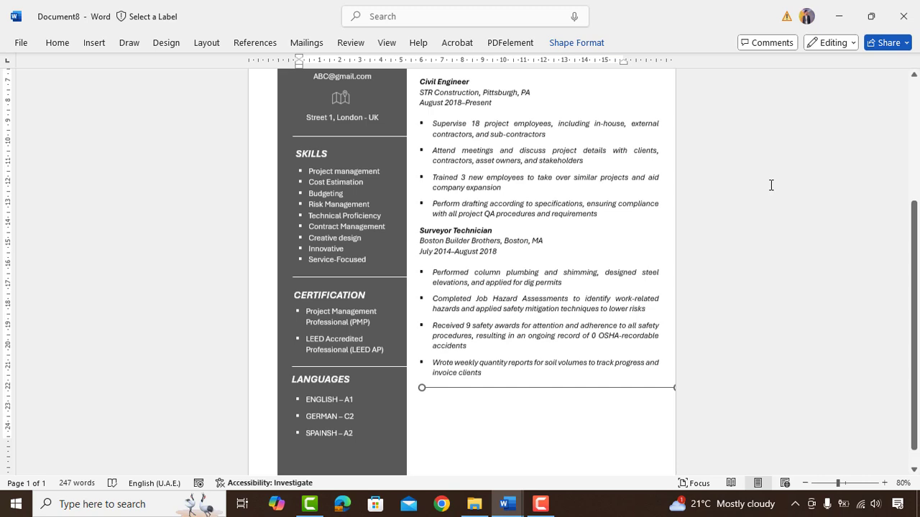
key("ctrl+z")
left_click(464, 171)
left_click_drag(464, 171, 467, 391)
type("EDUCATION")
- Add a text box under EDUCATION with the Civil Engineering BSc (May 2014) and Architecture associate degree (May 2012)
scroll(494, 390, "up", 5)
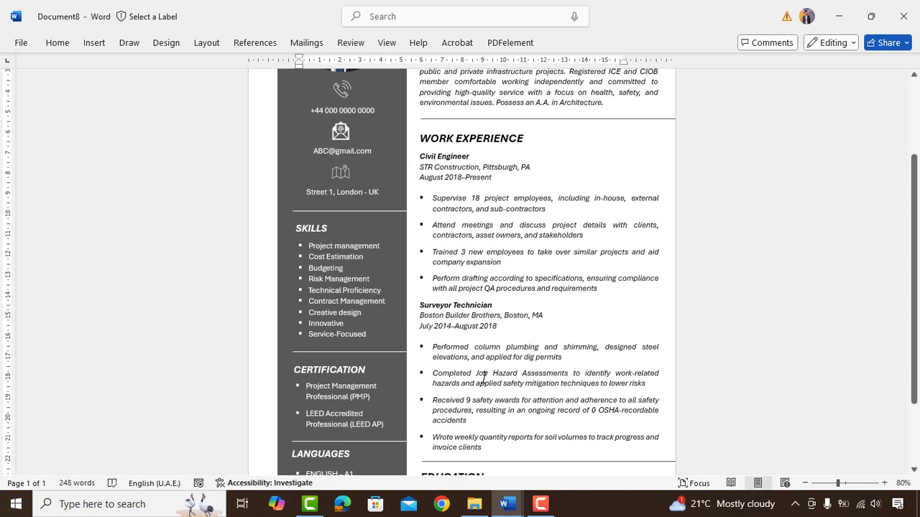
left_click(489, 168)
left_click_drag(486, 214, 487, 429)
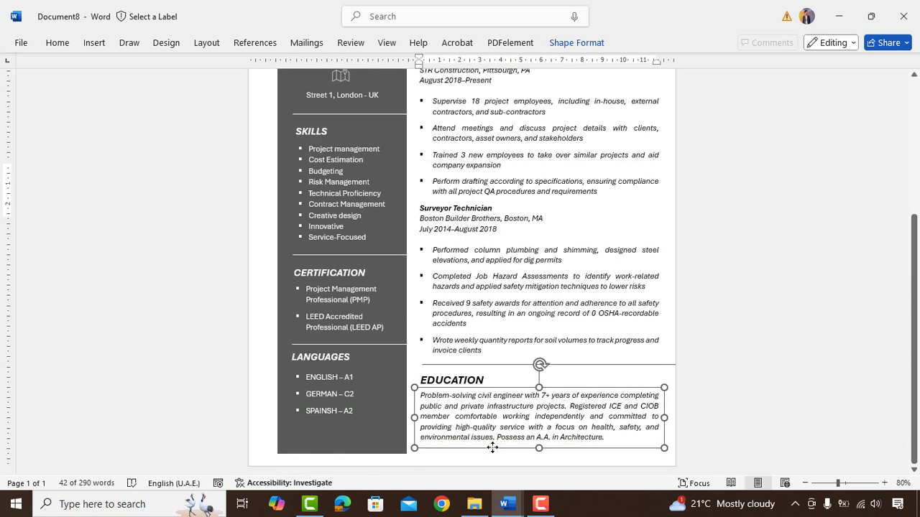
triple_click(487, 429)
key("Delete")
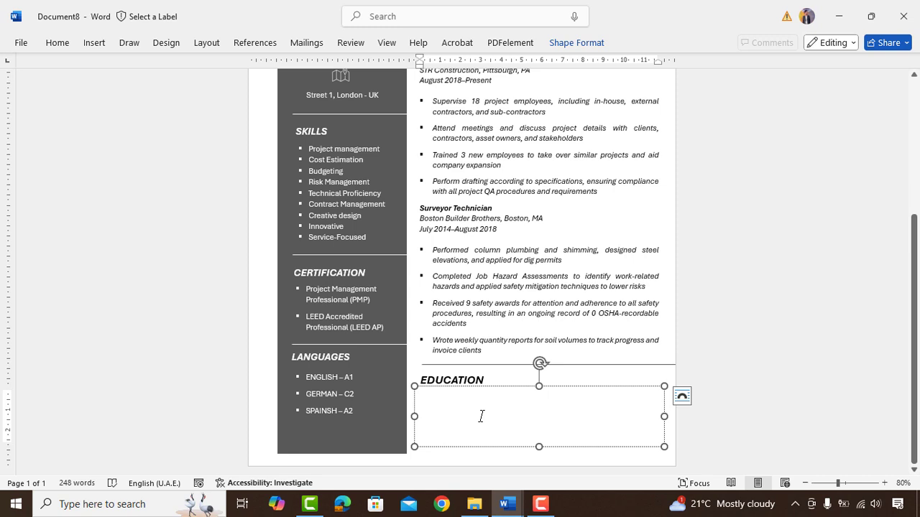
right_click(481, 416)
left_click(514, 248)
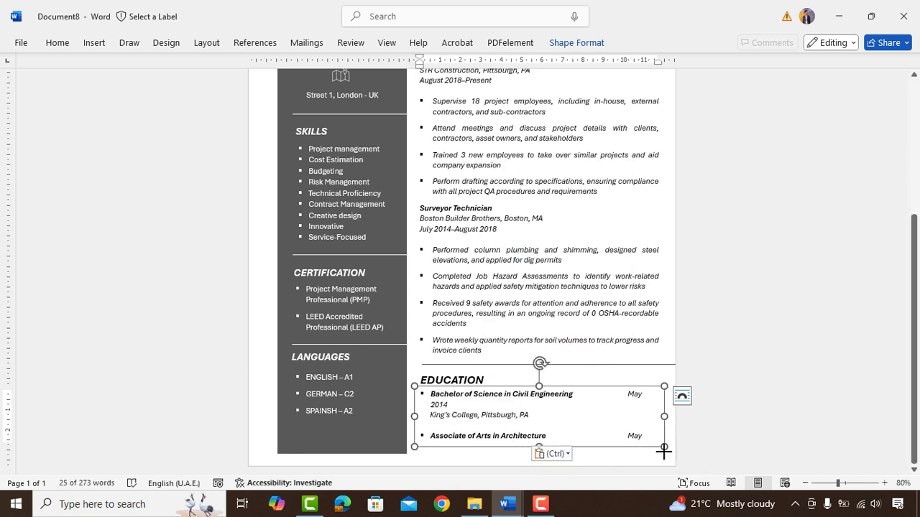
left_click_drag(663, 451, 669, 454)
left_click_drag(556, 386, 557, 391)
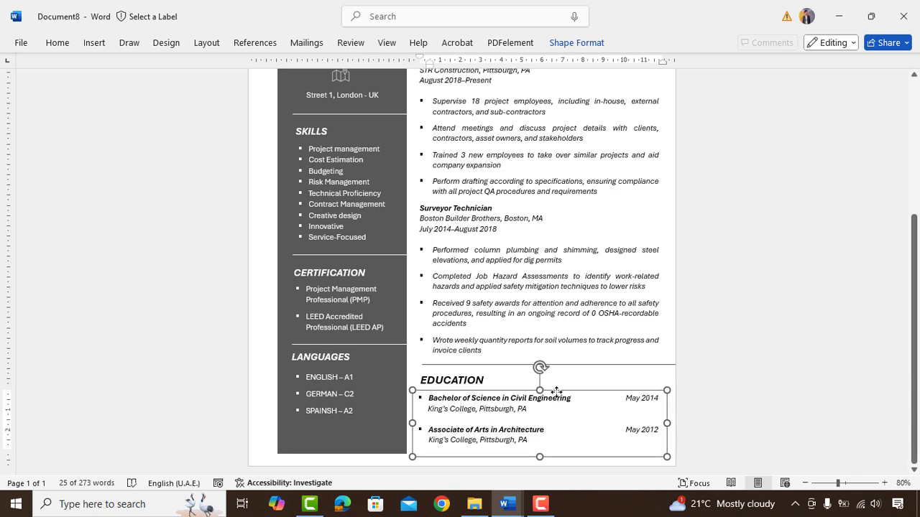
left_click(416, 389)
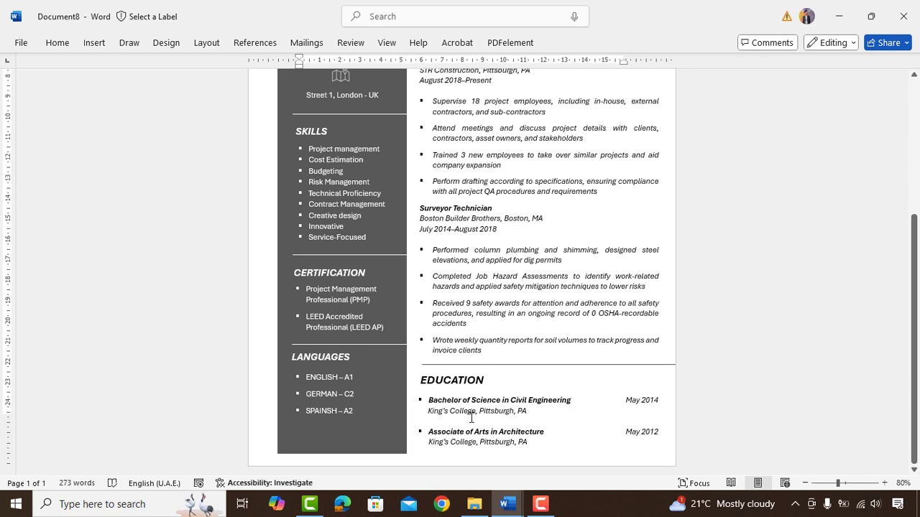
- Preview the finished one-page CV on the Print screen with Ctrl+P
scroll(663, 297, "up", 5)
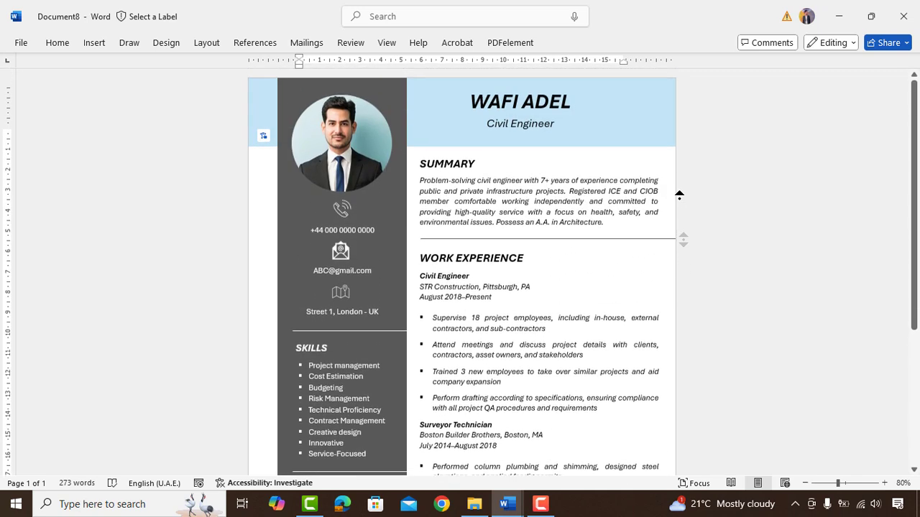
key("ctrl+p")
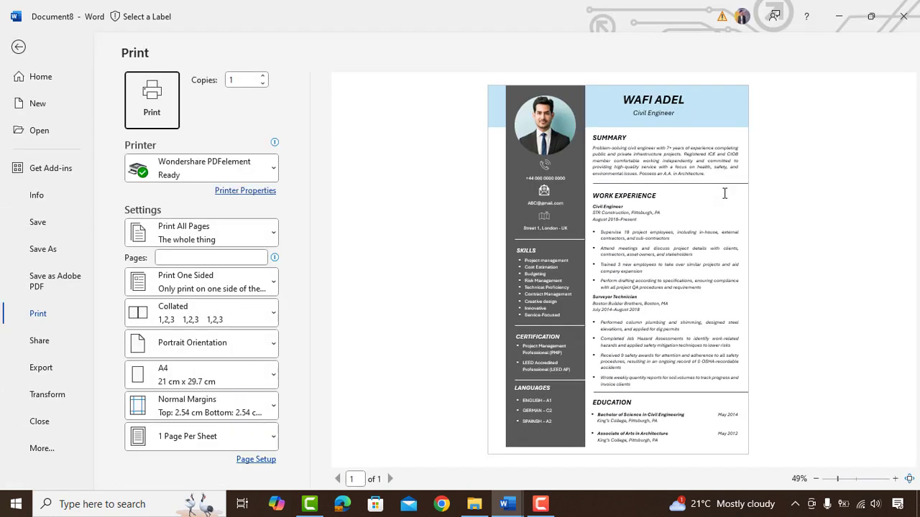
- Export the CV as a PDF through Create PDF/XPS Document
left_click(47, 369)
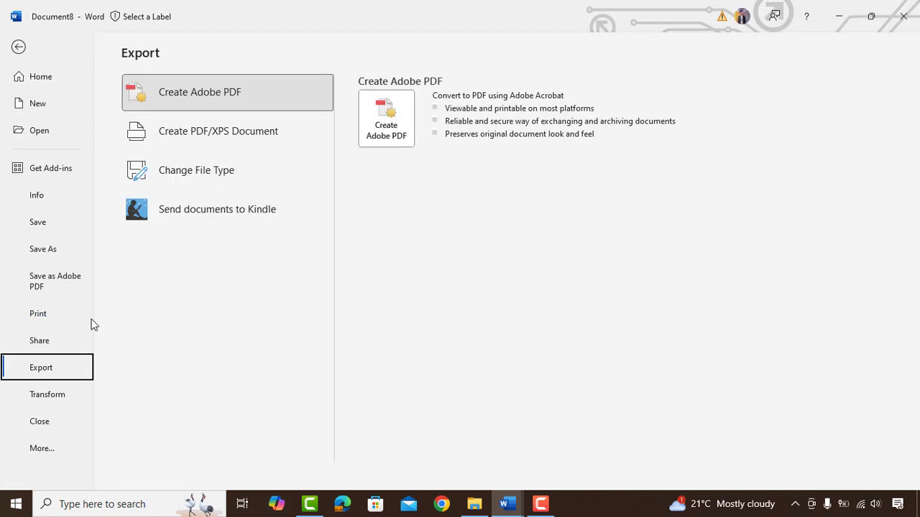
left_click(213, 137)
left_click(385, 185)
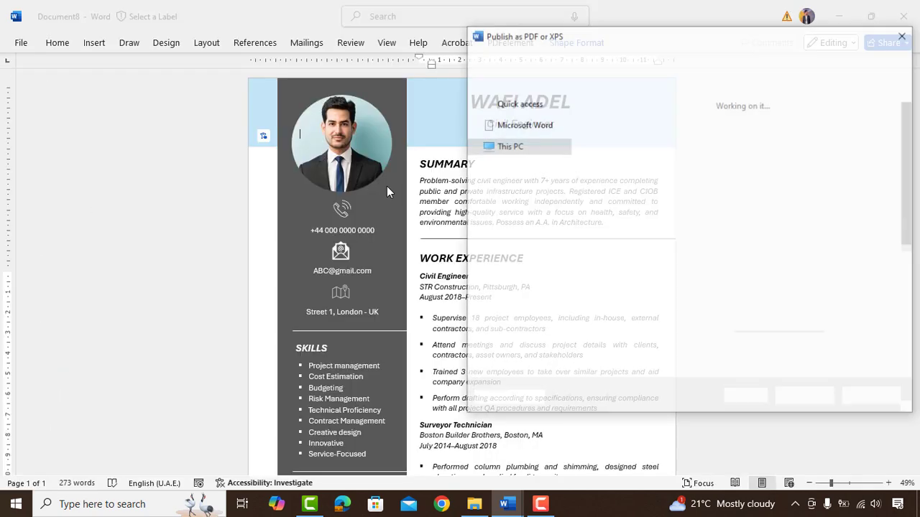